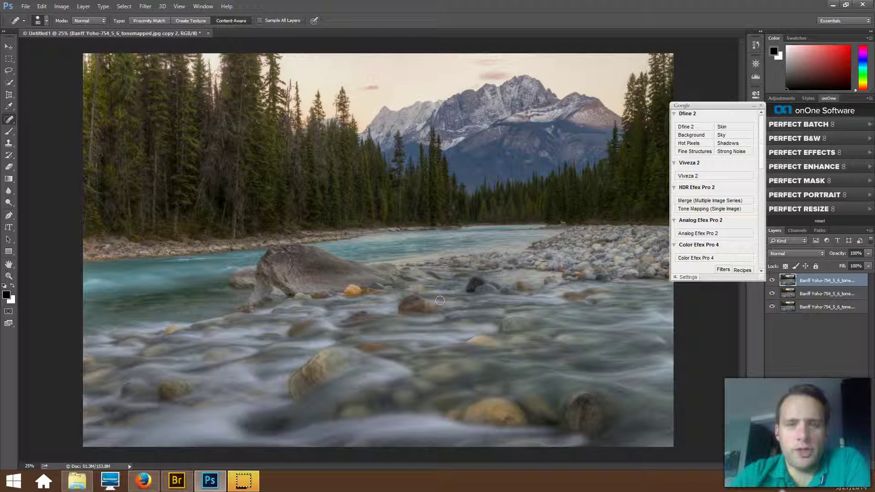
pyautogui.click(416, 356)
pyautogui.click(268, 417)
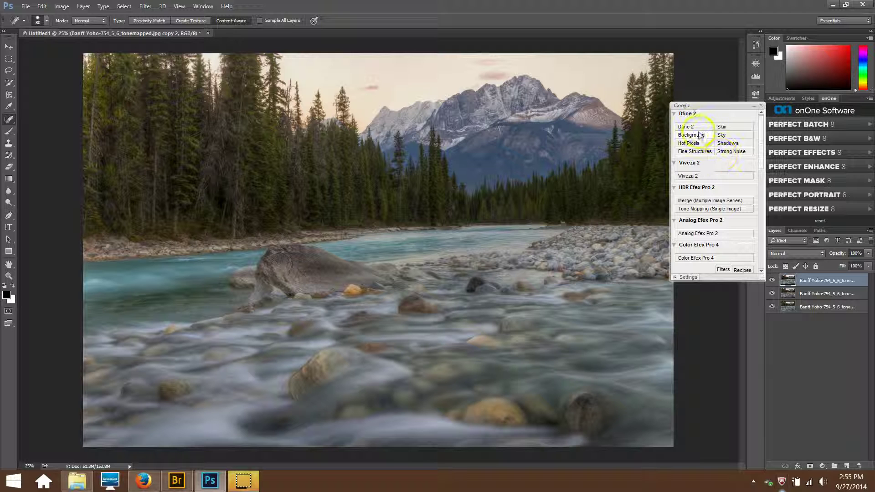
# - Run Dfine 2 noise reduction with the automatic profile, compare before and after around the mountain and trees, and apply it
pyautogui.click(697, 132)
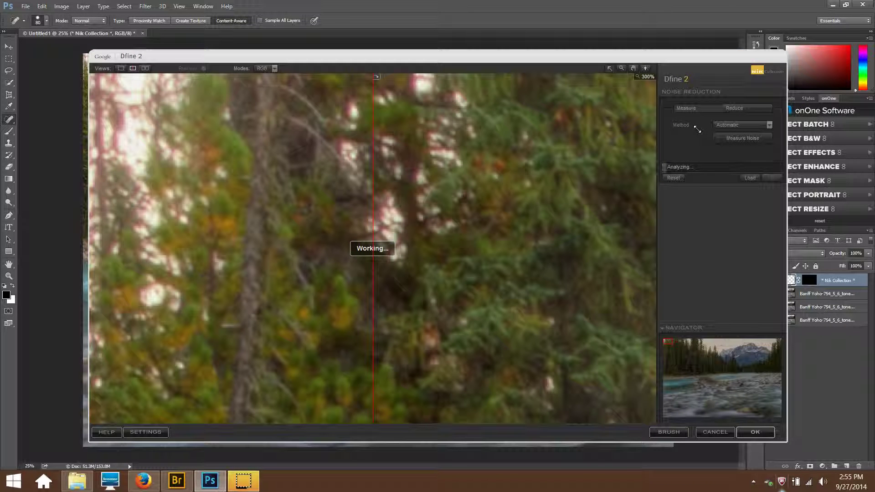
pyautogui.click(652, 273)
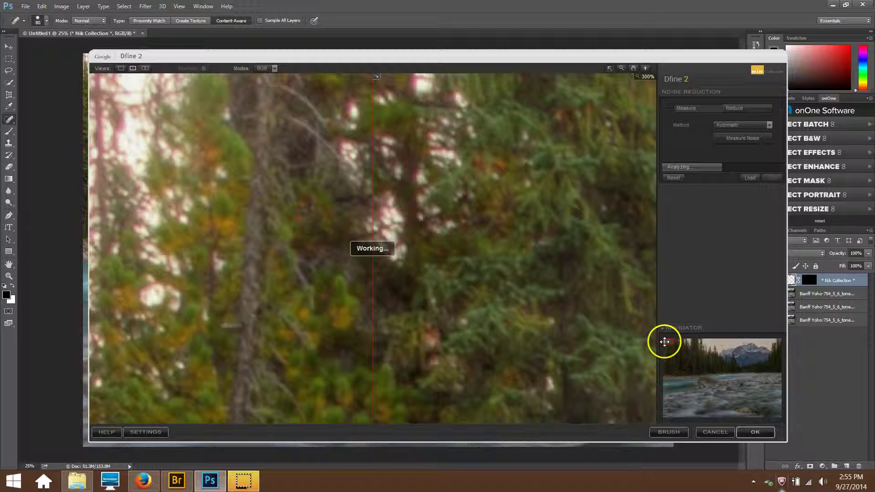
pyautogui.moveTo(664, 342); pyautogui.dragTo(746, 343)
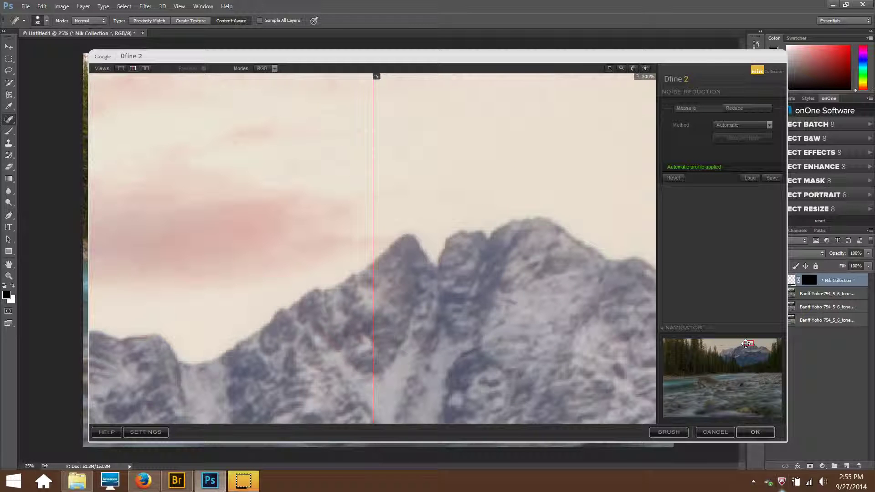
pyautogui.click(365, 260)
pyautogui.moveTo(371, 261); pyautogui.dragTo(390, 263)
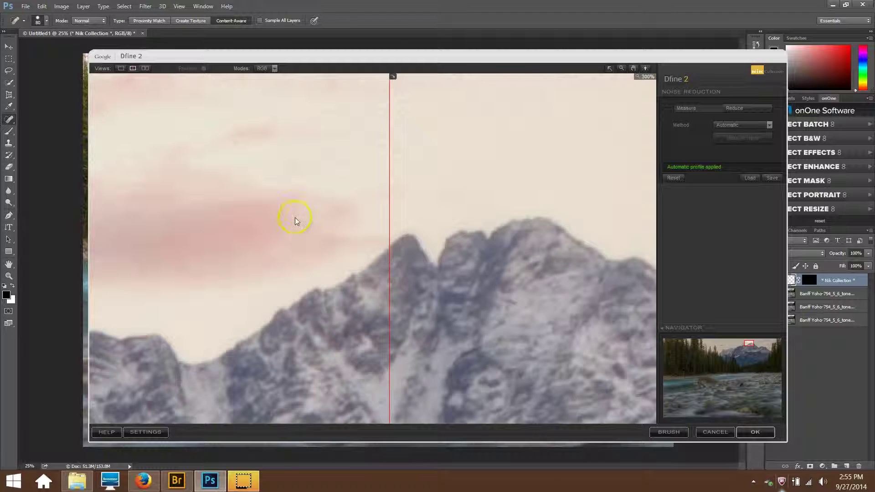
pyautogui.moveTo(751, 344); pyautogui.dragTo(739, 364)
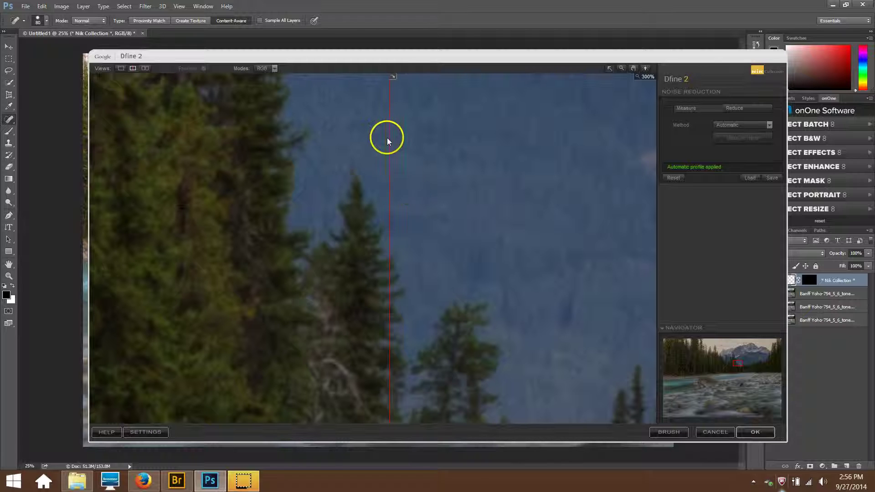
pyautogui.moveTo(390, 140); pyautogui.dragTo(473, 151)
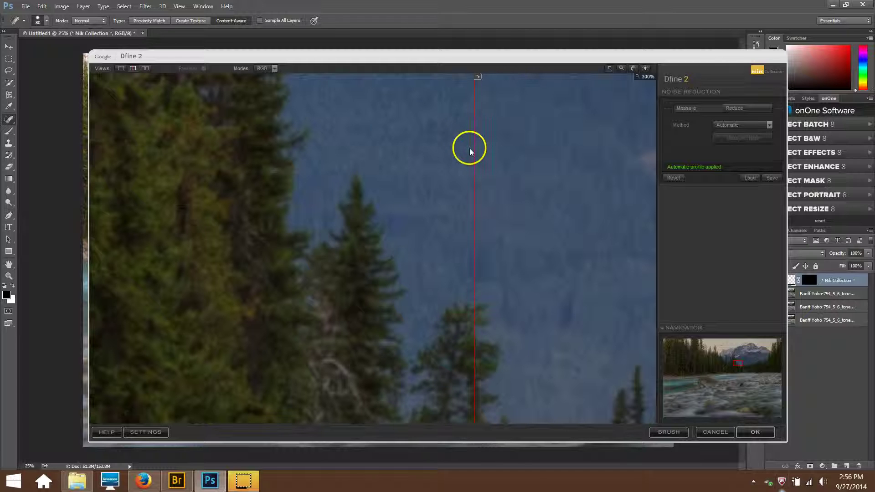
pyautogui.moveTo(474, 146); pyautogui.dragTo(314, 138)
pyautogui.click(755, 432)
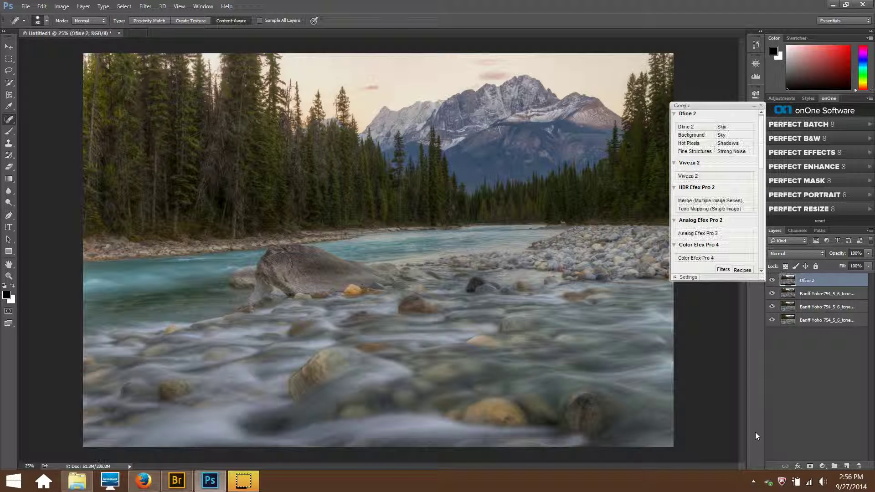
# - Hide and show the Dfine 2 layer to compare the photo with and without noise reduction
pyautogui.click(709, 174)
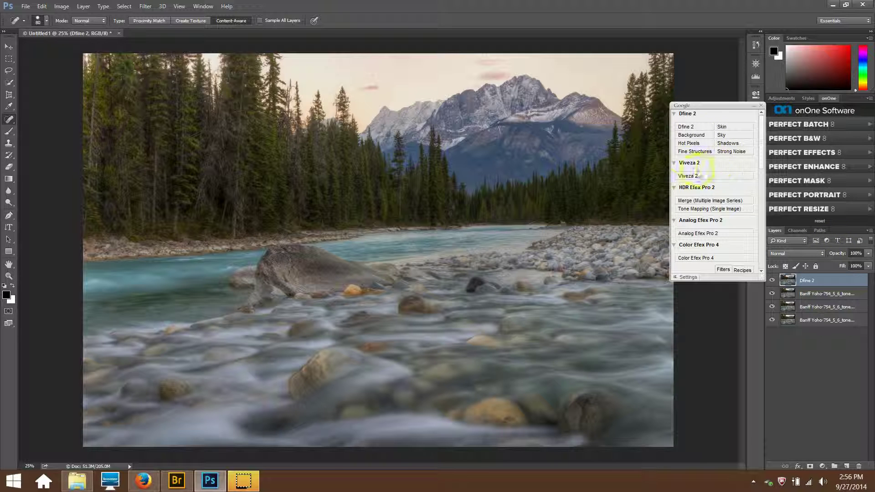
pyautogui.click(771, 283)
pyautogui.click(772, 281)
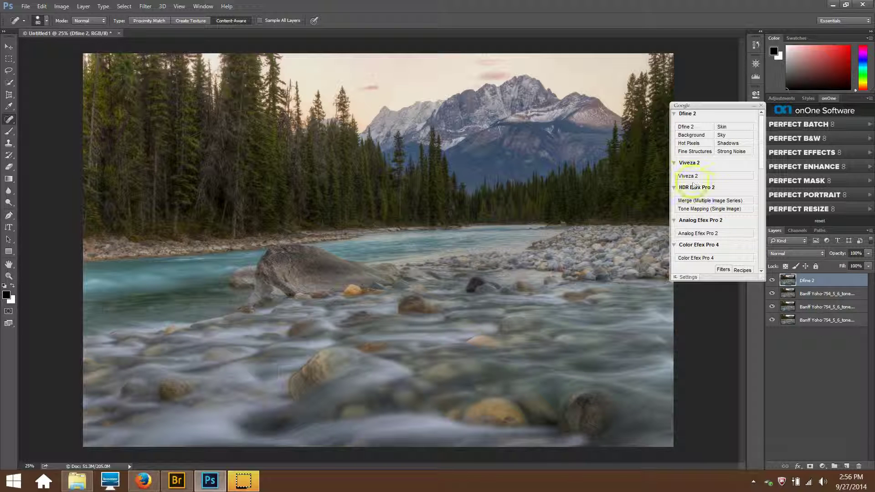
# - Start Viveza 2 on the noise-reduced photo, set the global contrast to 14% and compare the effect across the split preview
pyautogui.click(686, 175)
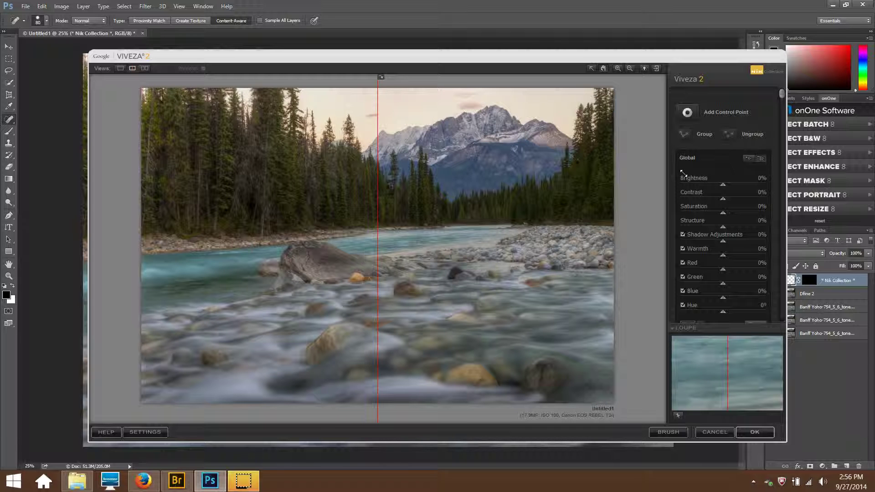
pyautogui.click(715, 432)
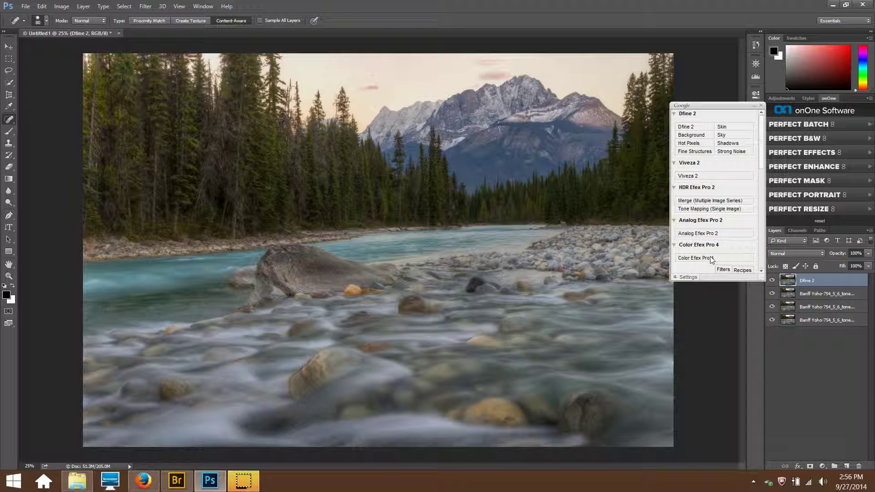
pyautogui.click(682, 176)
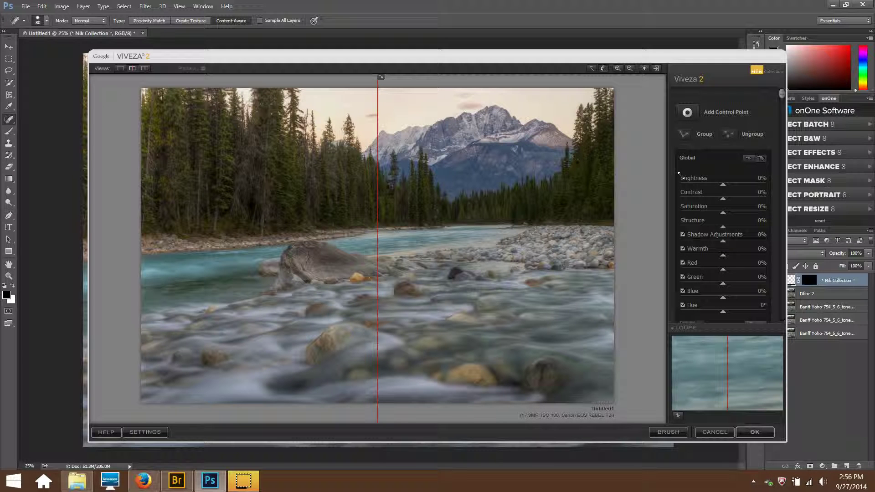
pyautogui.moveTo(722, 198)
pyautogui.mouseDown()
pyautogui.moveTo(764, 201)
pyautogui.moveTo(681, 191)
pyautogui.moveTo(732, 203)
pyautogui.mouseUp()
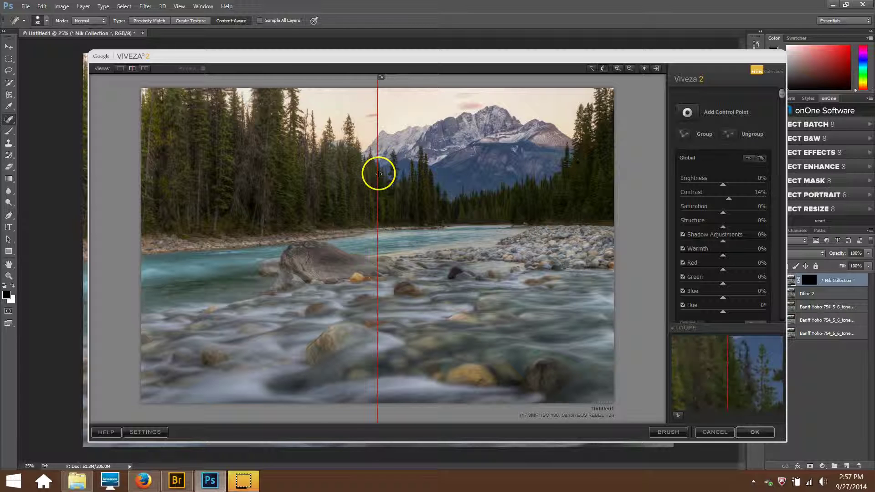
pyautogui.moveTo(379, 173); pyautogui.dragTo(467, 178)
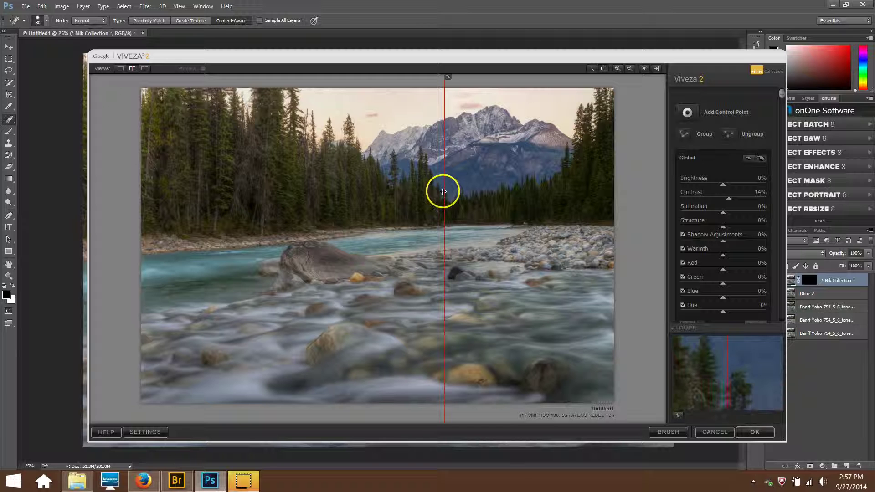
pyautogui.moveTo(406, 184)
pyautogui.mouseDown()
pyautogui.moveTo(160, 139)
pyautogui.moveTo(453, 182)
pyautogui.moveTo(409, 169)
pyautogui.mouseUp()
pyautogui.moveTo(265, 149); pyautogui.dragTo(433, 180)
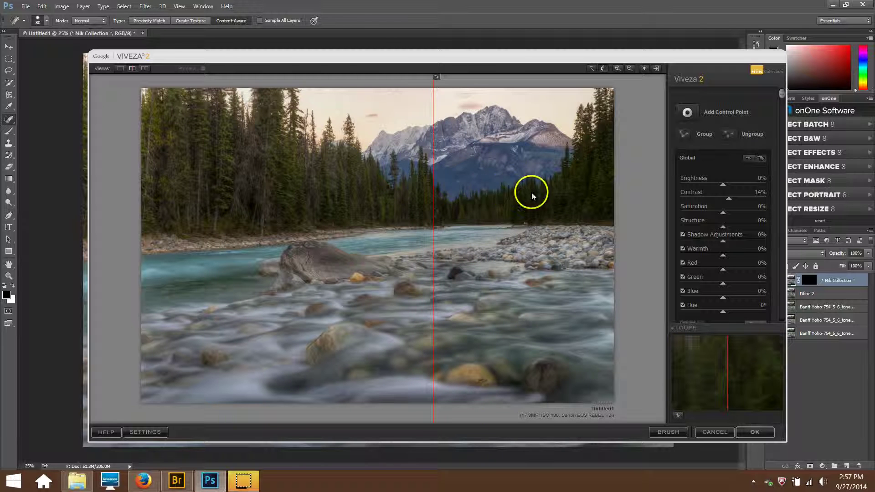
# - Set global contrast to 20%, saturation to 5% and structure to 9%, compare the whole photo with the original, and apply Viveza 2
pyautogui.moveTo(430, 195); pyautogui.dragTo(285, 163)
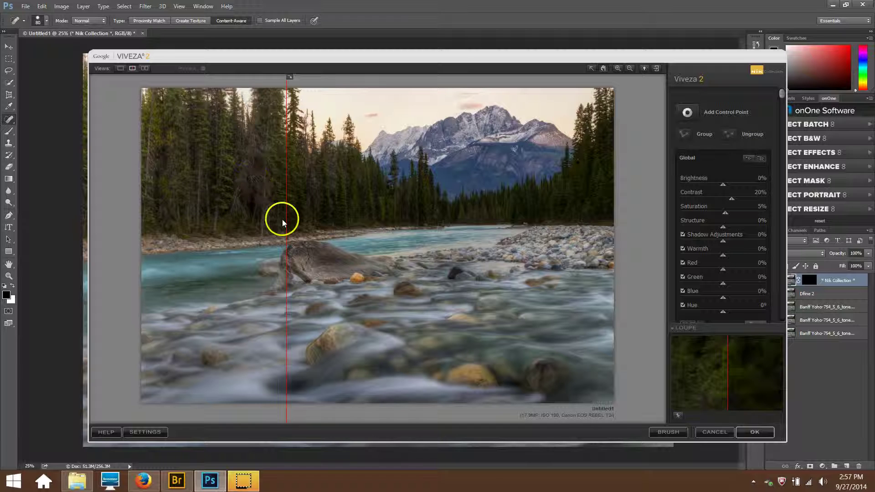
pyautogui.moveTo(285, 220); pyautogui.dragTo(238, 214)
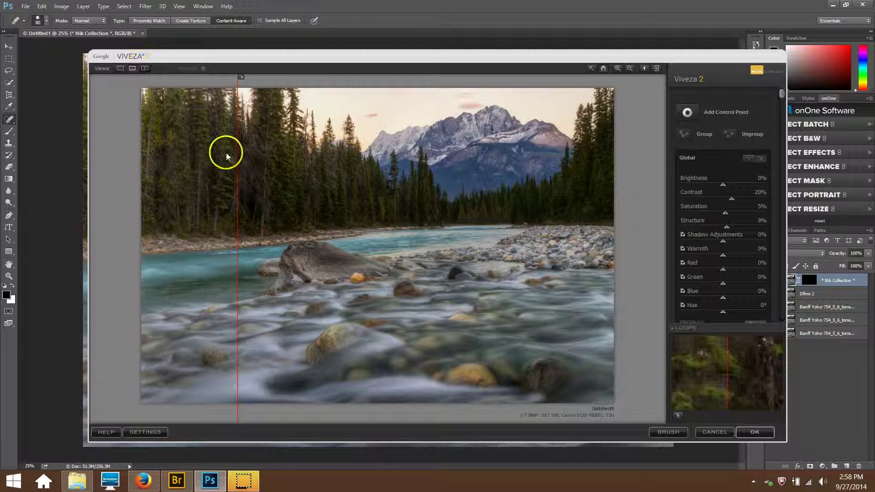
pyautogui.moveTo(236, 162); pyautogui.dragTo(627, 216)
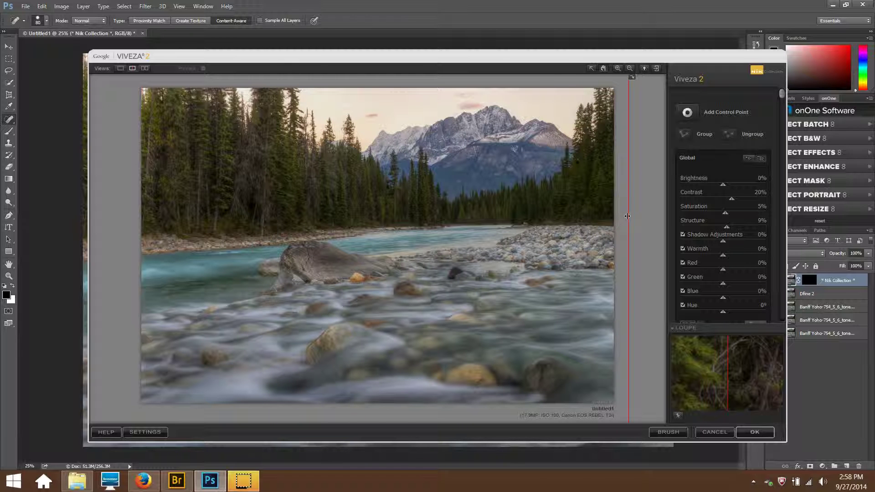
pyautogui.moveTo(625, 216); pyautogui.dragTo(142, 144)
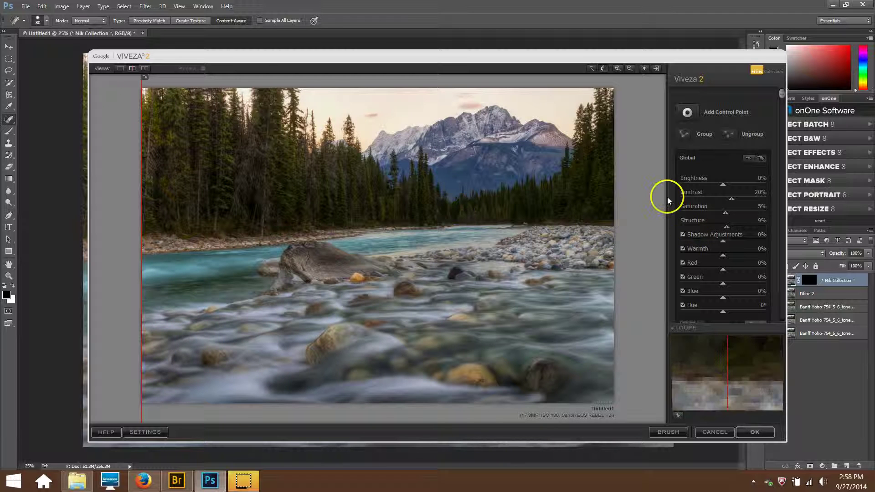
pyautogui.click(119, 67)
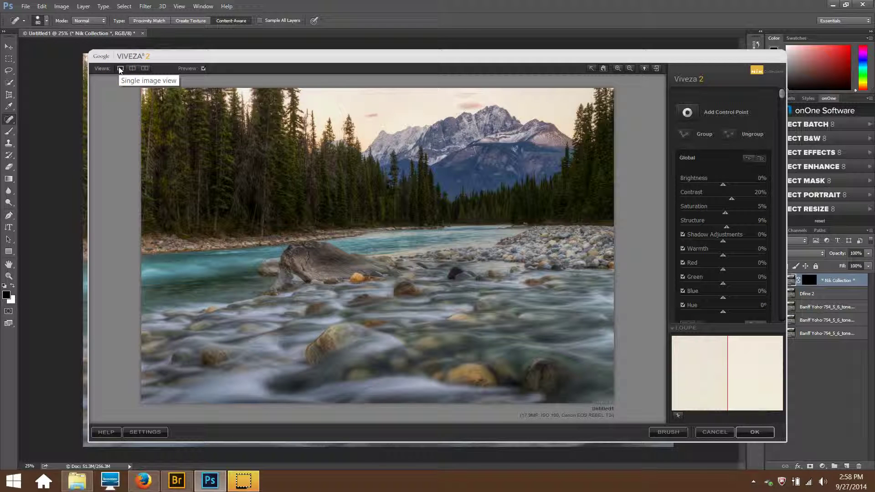
pyautogui.click(748, 433)
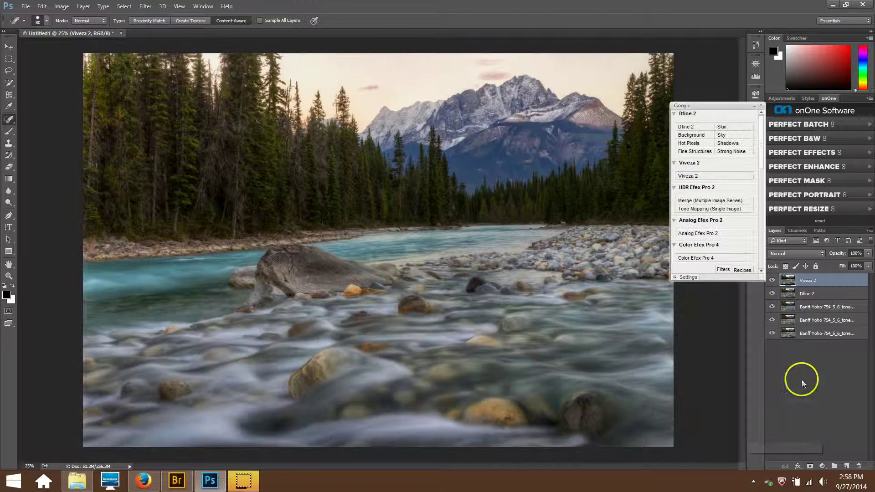
# - Repeatedly hide and show the Viveza 2 layer to compare the photo before and after the adjustments, leaving the layer visible
pyautogui.click(771, 281)
pyautogui.click(771, 281)
pyautogui.click(772, 281)
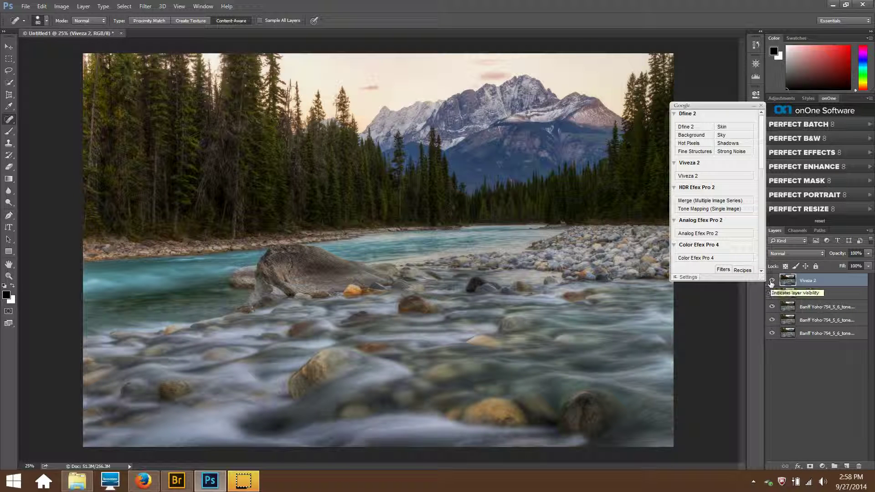
pyautogui.click(771, 281)
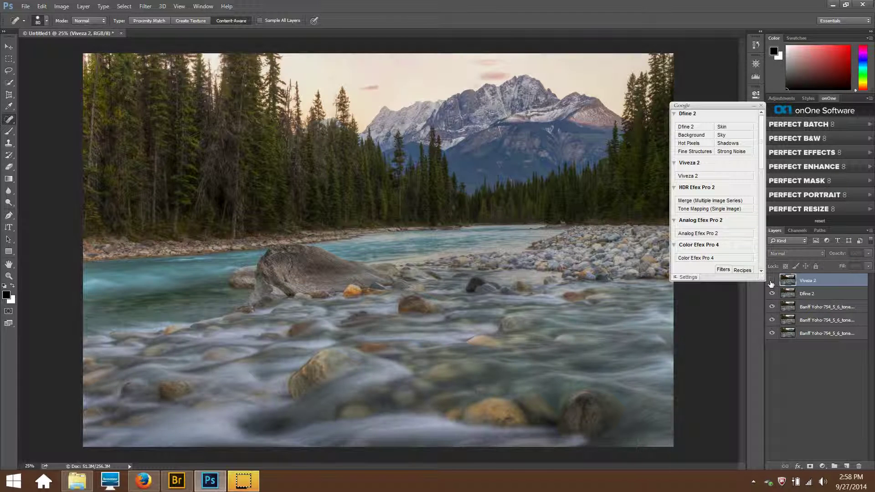
pyautogui.click(771, 281)
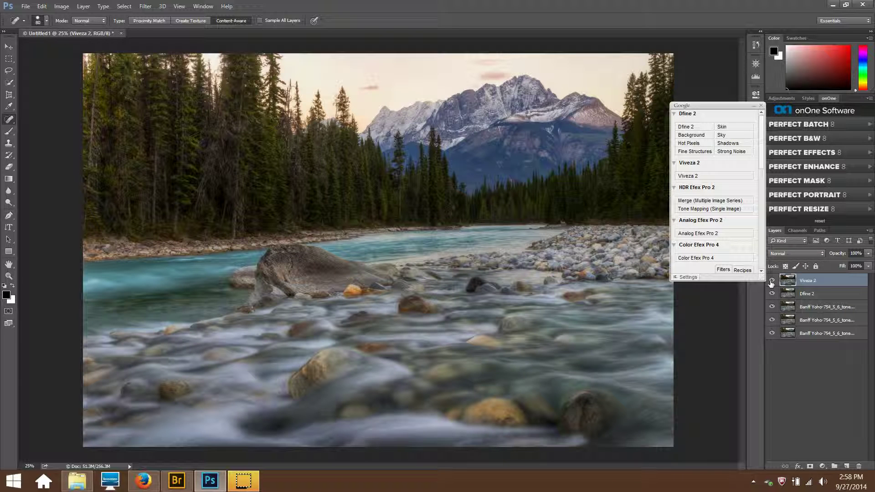
pyautogui.click(771, 281)
pyautogui.click(772, 281)
# - Collapse the Google filter palette and open the Viveza 2 layer in Perfect Effects 8, checking the preview there
pyautogui.click(755, 107)
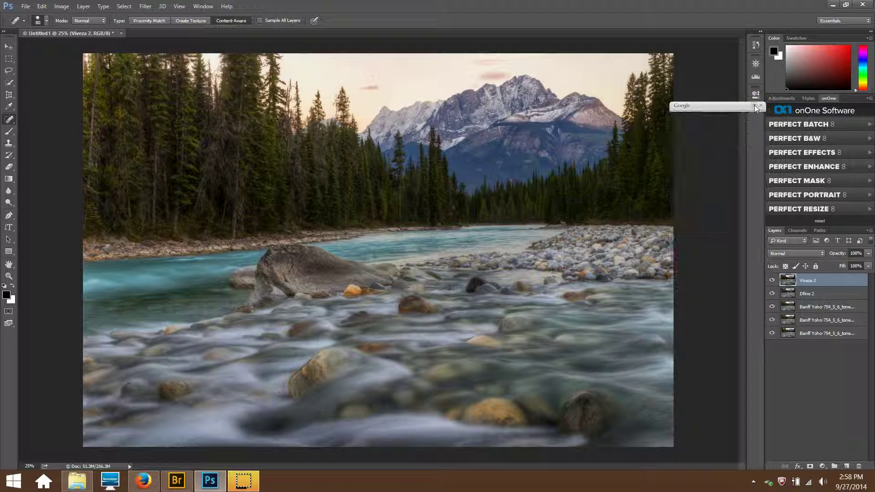
pyautogui.click(808, 155)
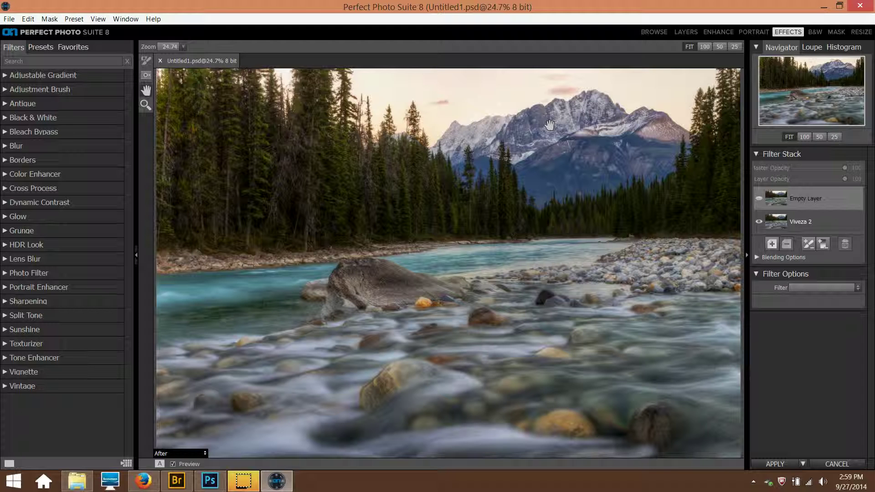
pyautogui.press('p')
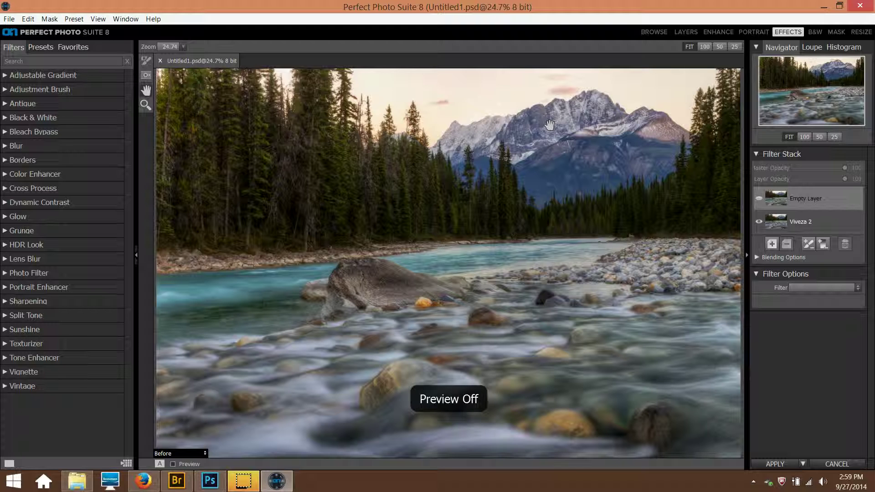
pyautogui.click(304, 286)
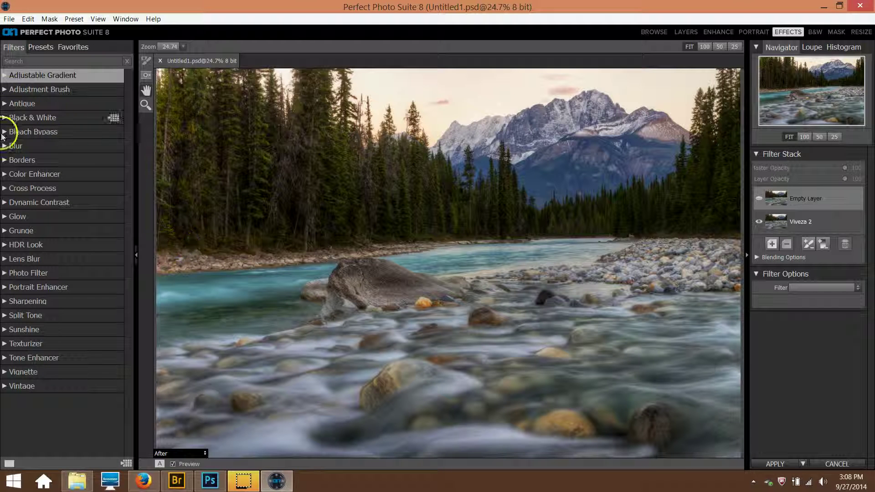
# - Expand the Photo Filter presets, widen the preset thumbnails, and apply the 81A Warming preset to the photo
pyautogui.click(7, 176)
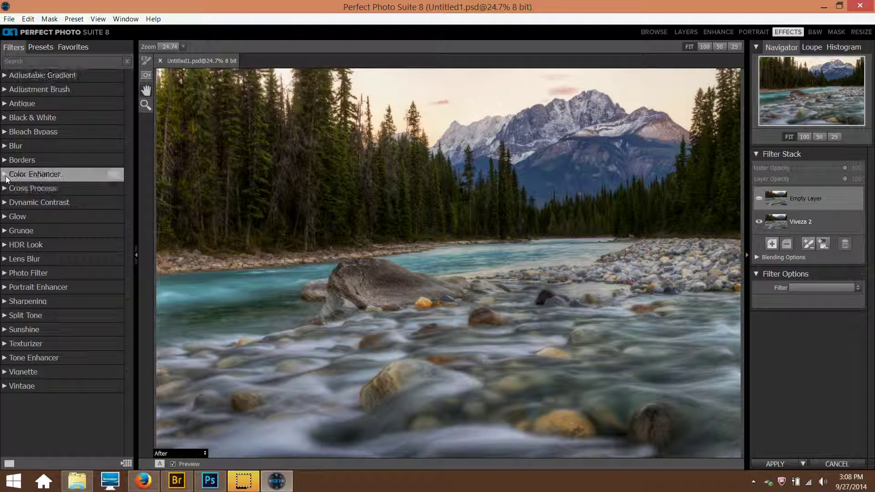
pyautogui.click(8, 76)
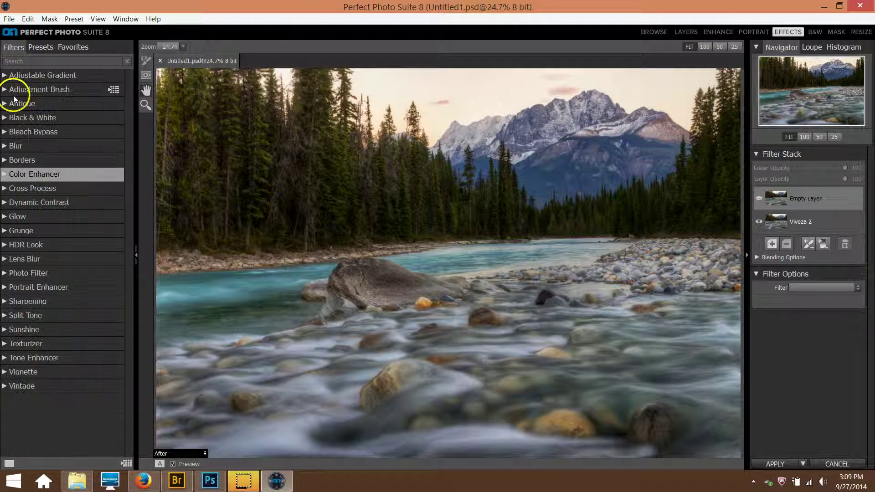
pyautogui.click(5, 273)
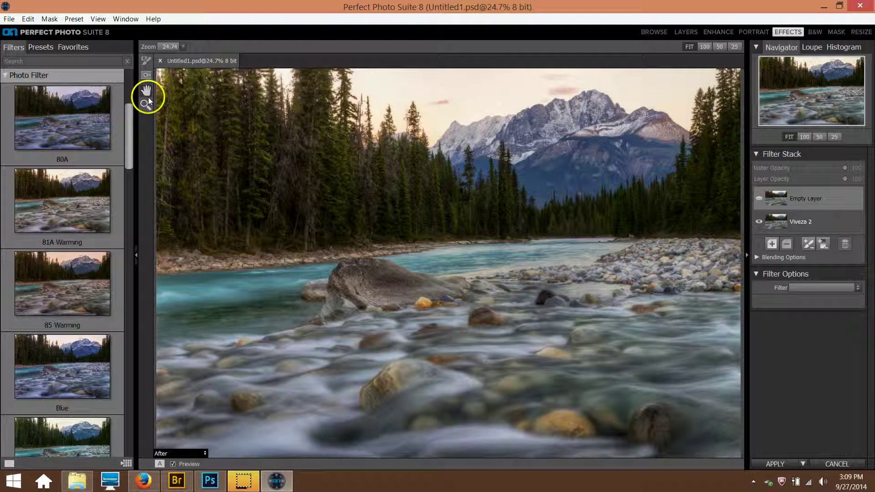
pyautogui.moveTo(171, 99); pyautogui.dragTo(242, 112)
pyautogui.click(144, 266)
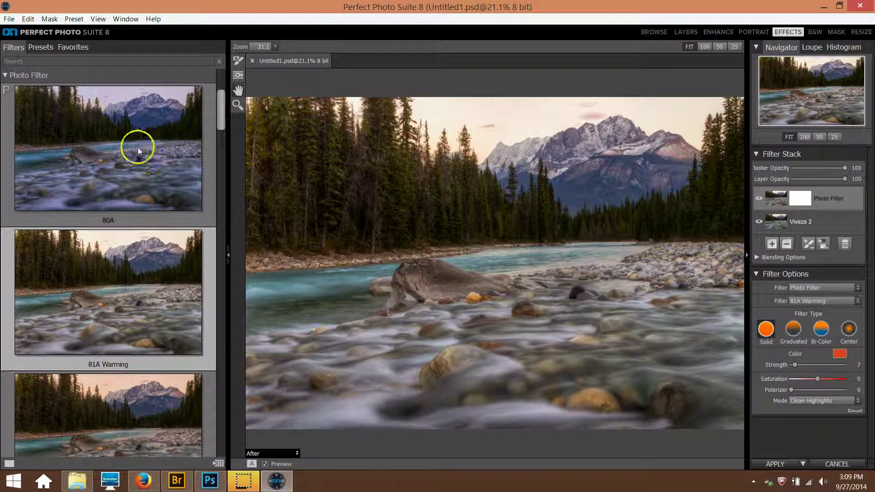
# - Browse the Photo Filter presets and try Graduated Red on the photo
pyautogui.scroll(-10, 217, 364)
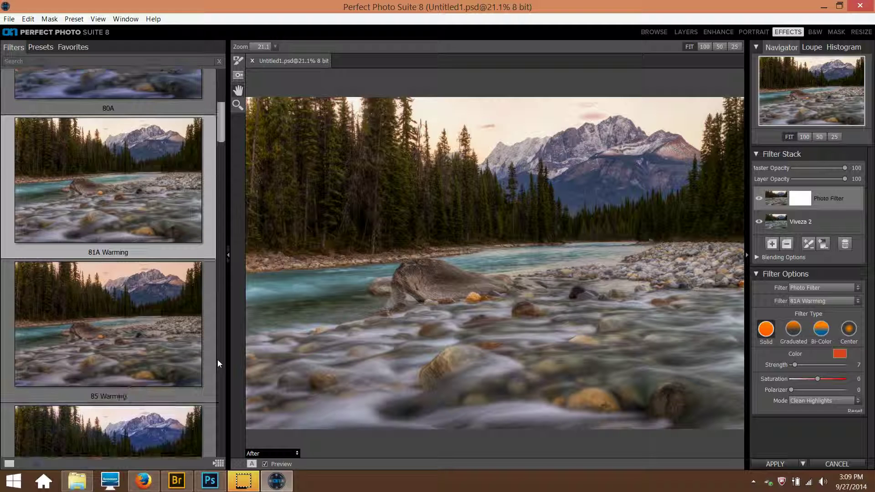
pyautogui.scroll(-8, 218, 363)
pyautogui.click(203, 342)
pyautogui.scroll(-4, 203, 343)
pyautogui.scroll(-8, 204, 344)
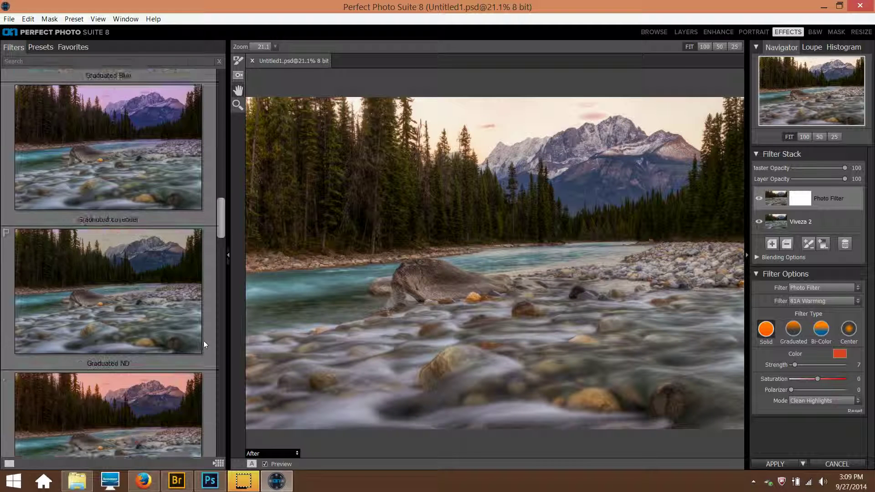
pyautogui.scroll(-3, 204, 344)
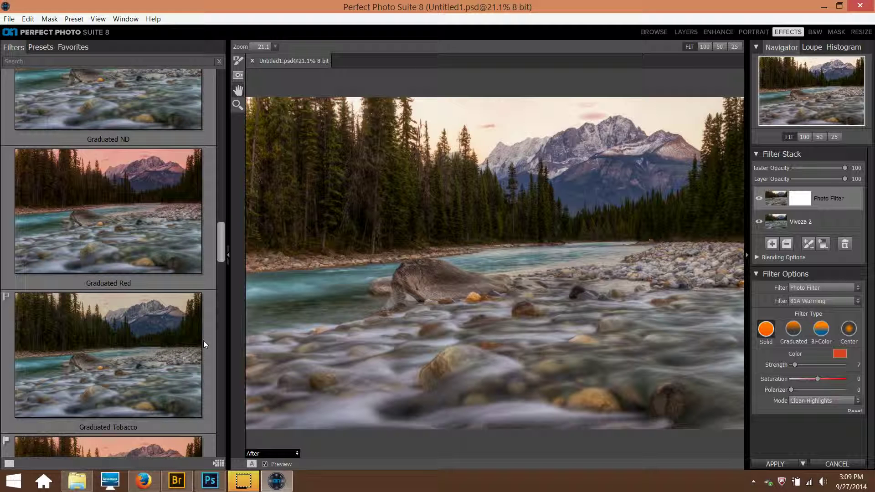
pyautogui.click(126, 214)
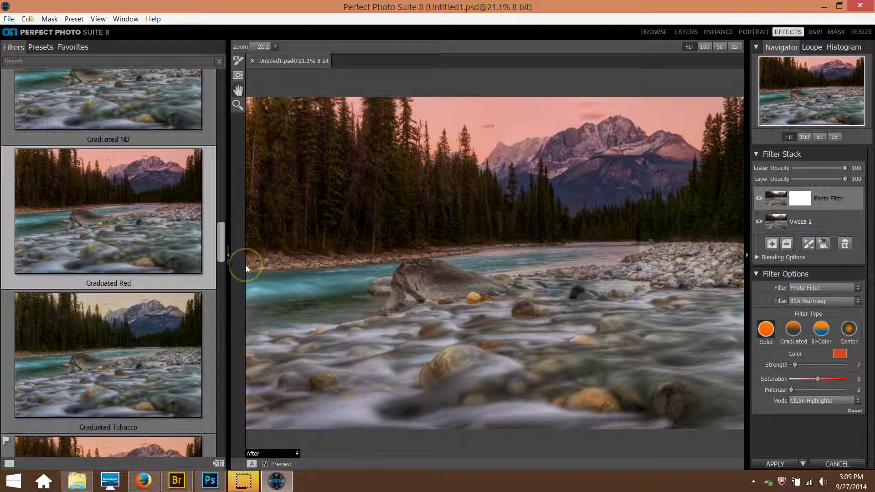
# - Try the Graduated Warm preset on the photo in place of Graduated Red
pyautogui.scroll(-6, 109, 314)
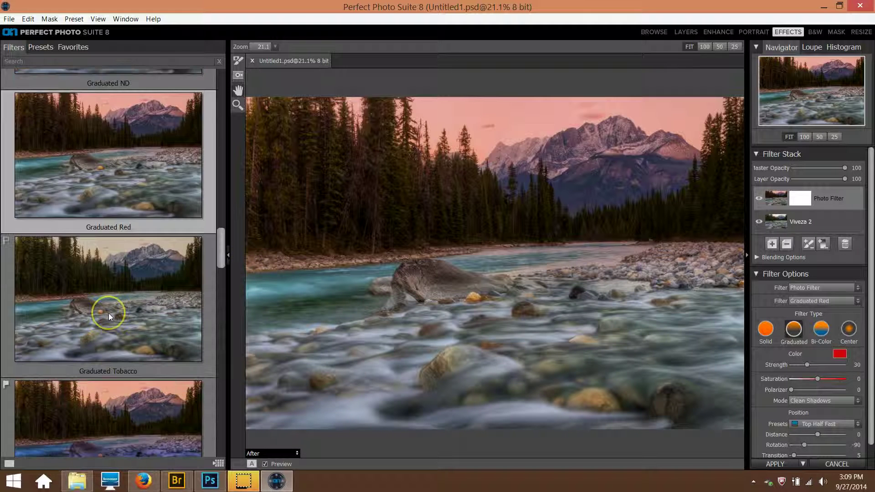
pyautogui.scroll(-6, 108, 313)
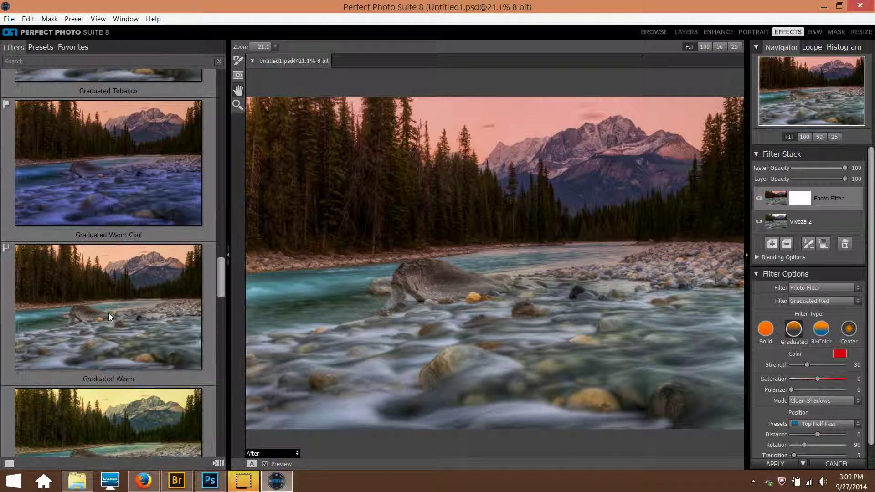
pyautogui.click(106, 192)
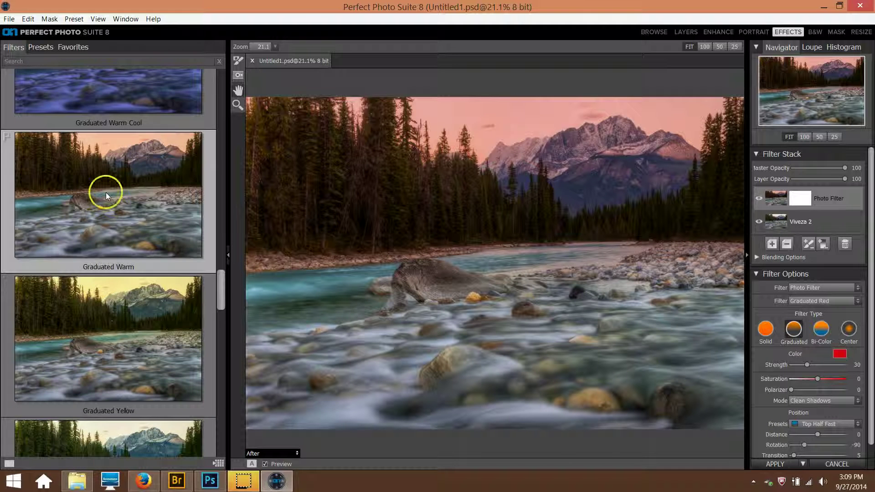
pyautogui.scroll(-5, 105, 193)
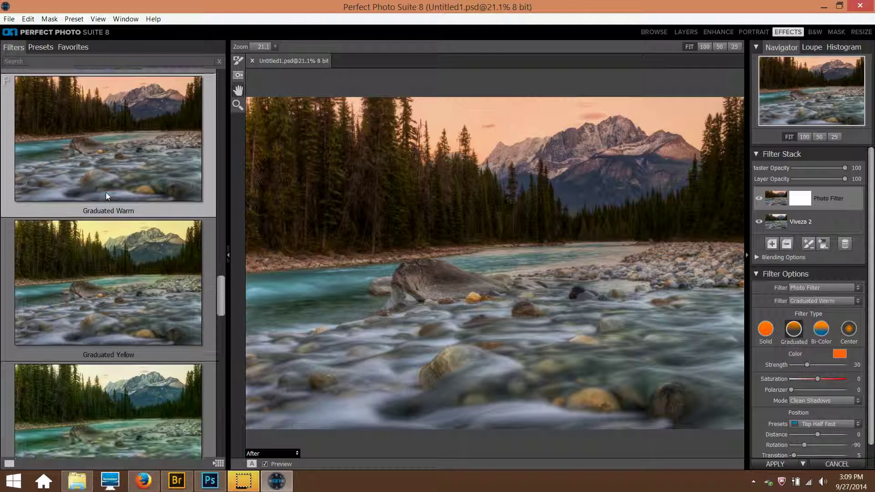
# - Try the Polarizer preset on the photo and look through the remaining Photo Filter presets
pyautogui.scroll(-12, 106, 192)
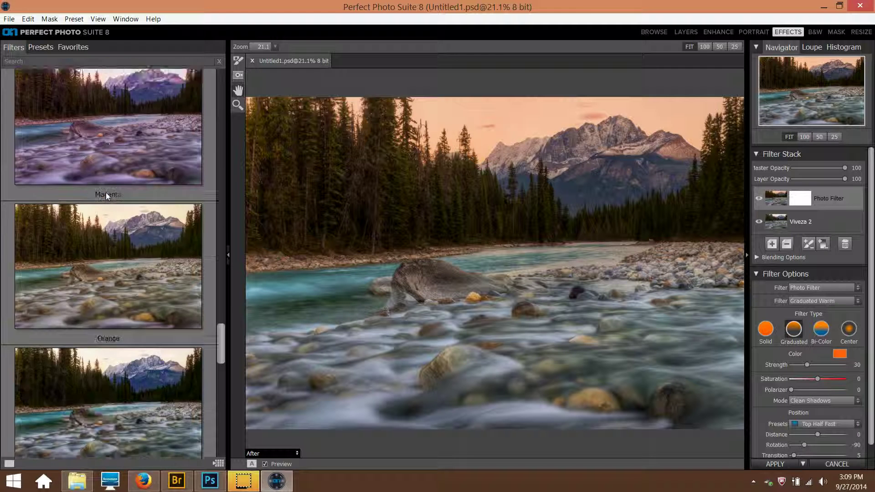
pyautogui.scroll(-2, 105, 193)
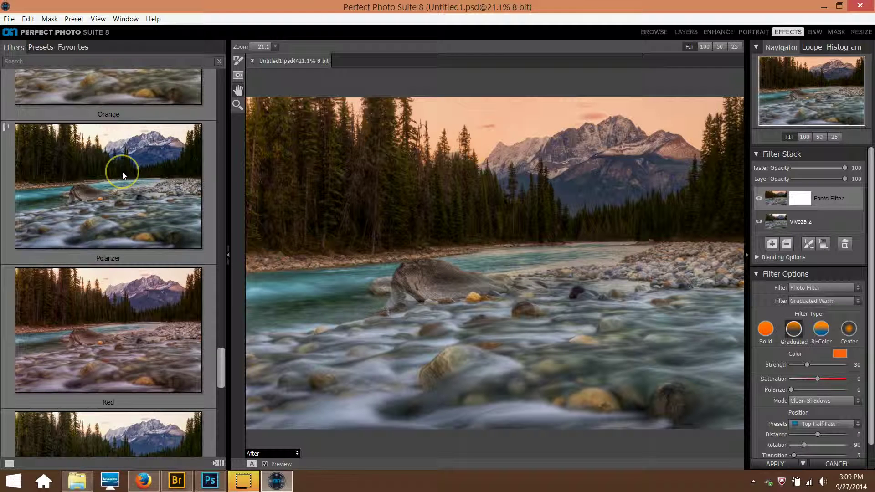
pyautogui.click(123, 174)
pyautogui.scroll(-3, 123, 172)
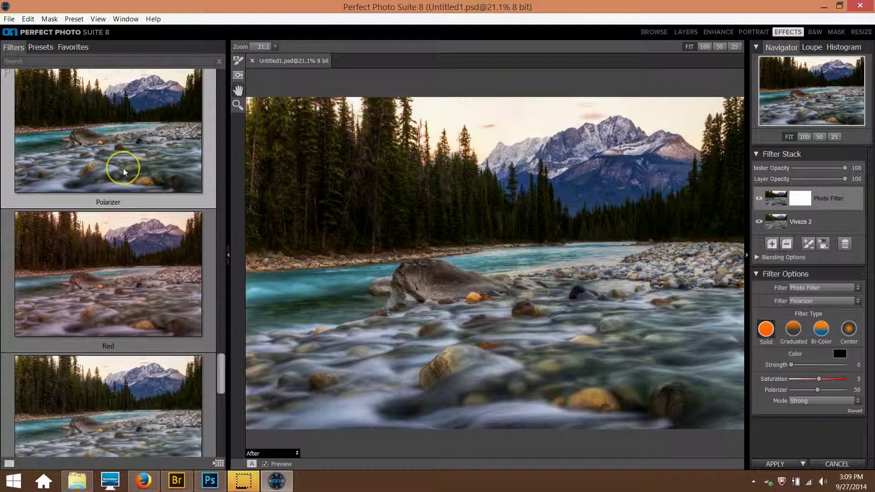
pyautogui.scroll(-8, 124, 172)
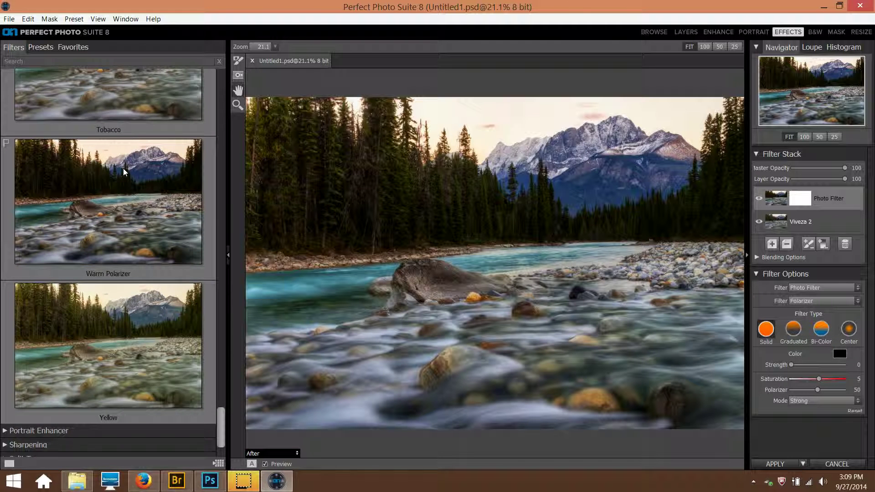
# - Compare the Graduated Warm and Graduated Warm Cool presets on the photo, and apply Graduated Warm Cool
pyautogui.scroll(15, 124, 172)
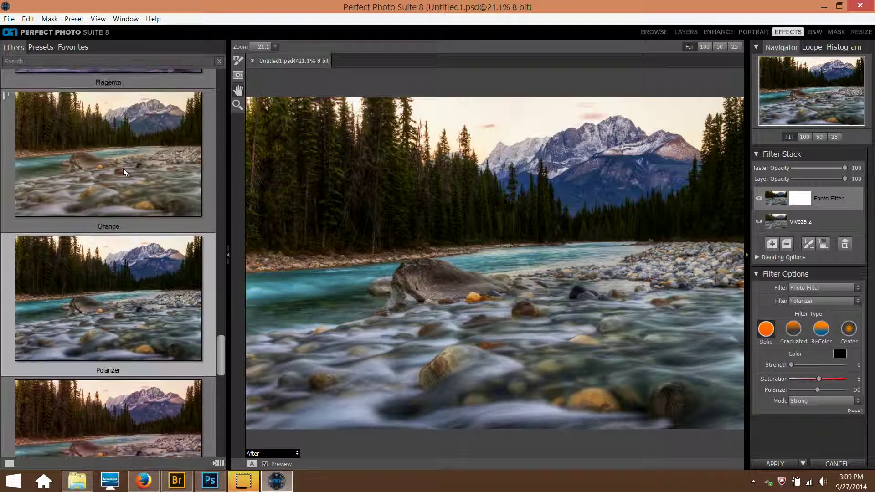
pyautogui.scroll(3, 123, 172)
pyautogui.click(118, 228)
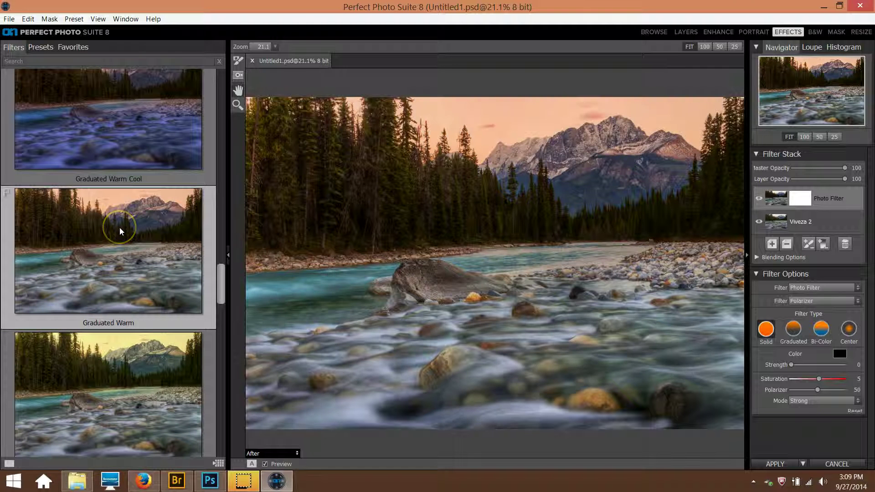
pyautogui.scroll(2, 151, 185)
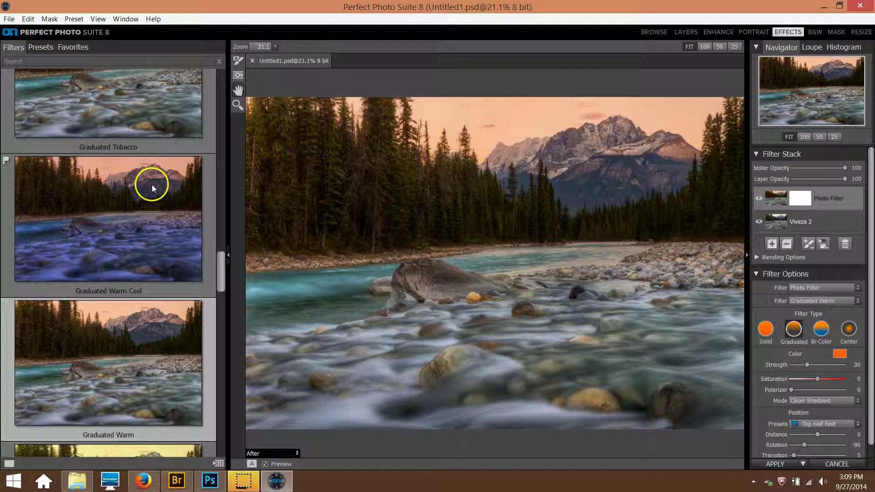
pyautogui.click(154, 215)
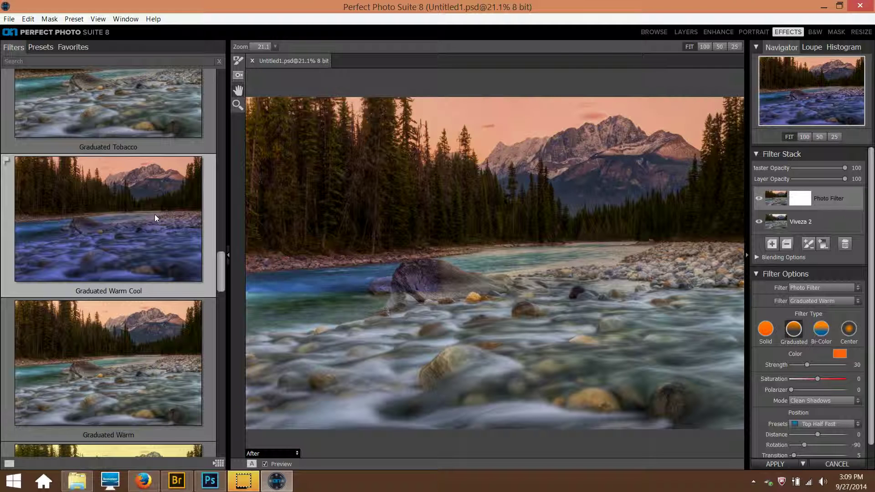
pyautogui.click(154, 354)
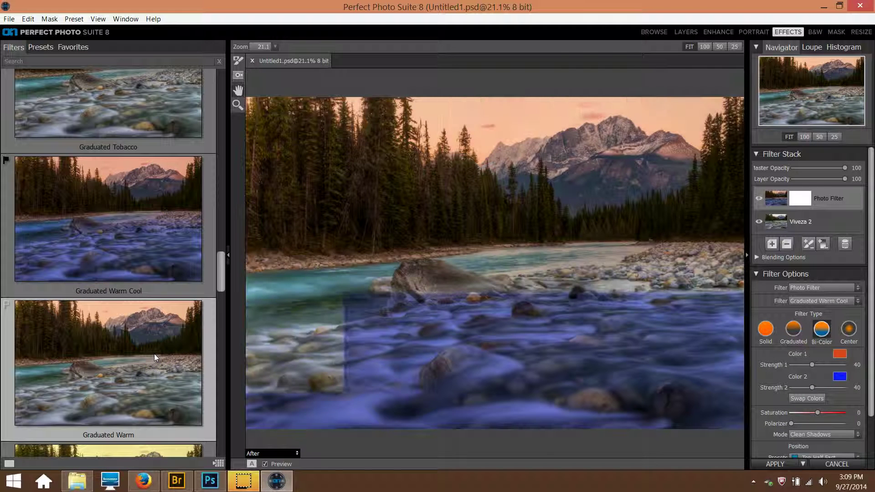
pyautogui.click(120, 231)
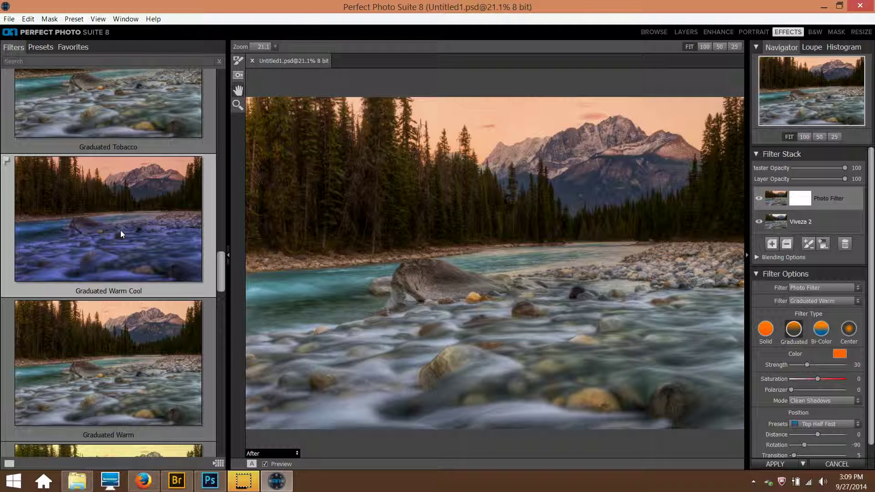
pyautogui.click(221, 244)
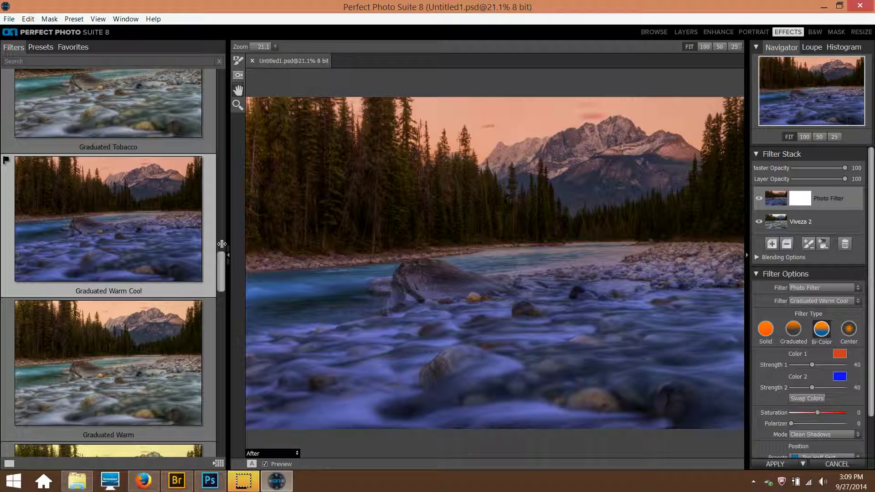
# - Set the bi-color photo filter's Strength 1 to 15 and Strength 2 to 9
pyautogui.click(703, 265)
pyautogui.moveTo(808, 366); pyautogui.dragTo(803, 366)
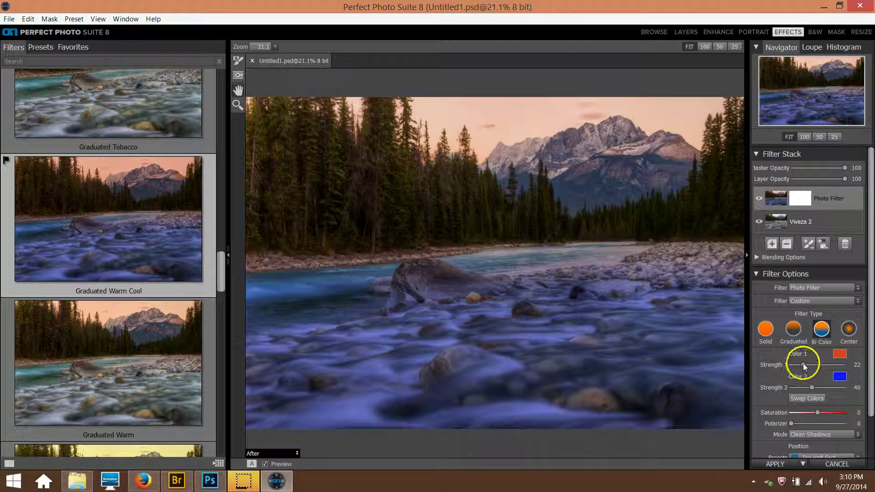
pyautogui.moveTo(811, 387); pyautogui.dragTo(798, 387)
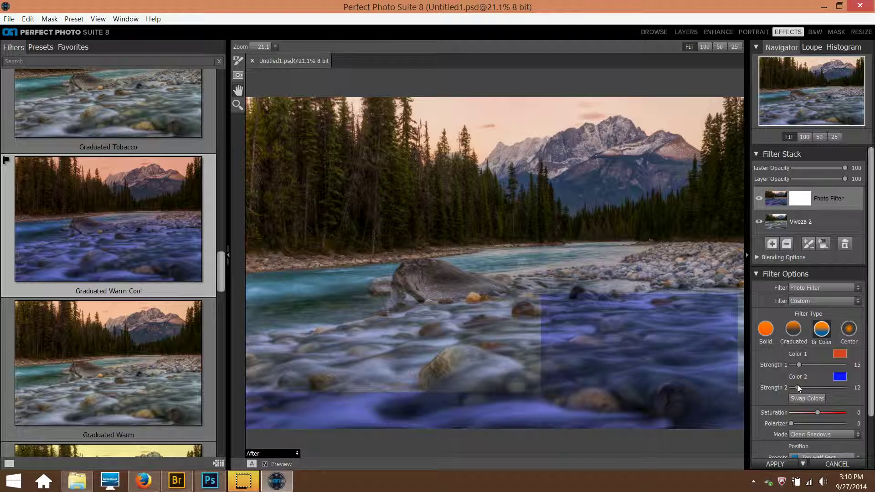
pyautogui.moveTo(797, 387); pyautogui.dragTo(795, 388)
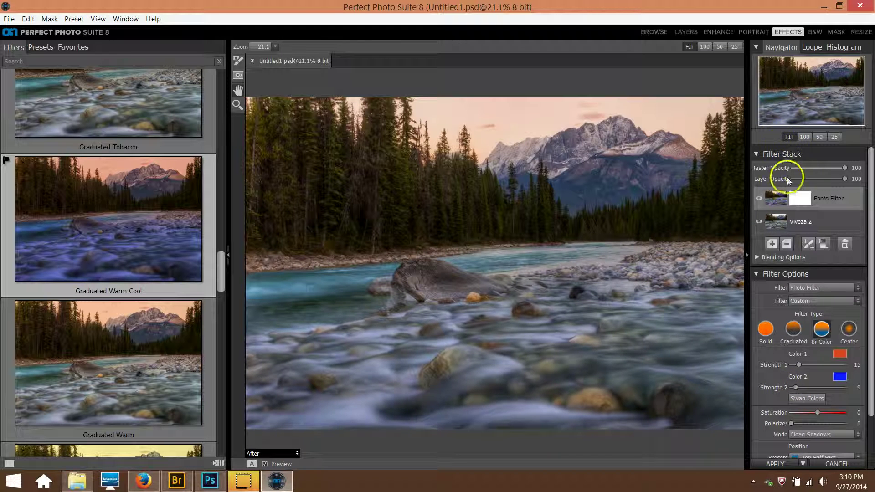
# - Repeatedly hide and show the Photo Filter layer to compare the photo with and without it, leaving it visible
pyautogui.click(760, 198)
pyautogui.click(761, 197)
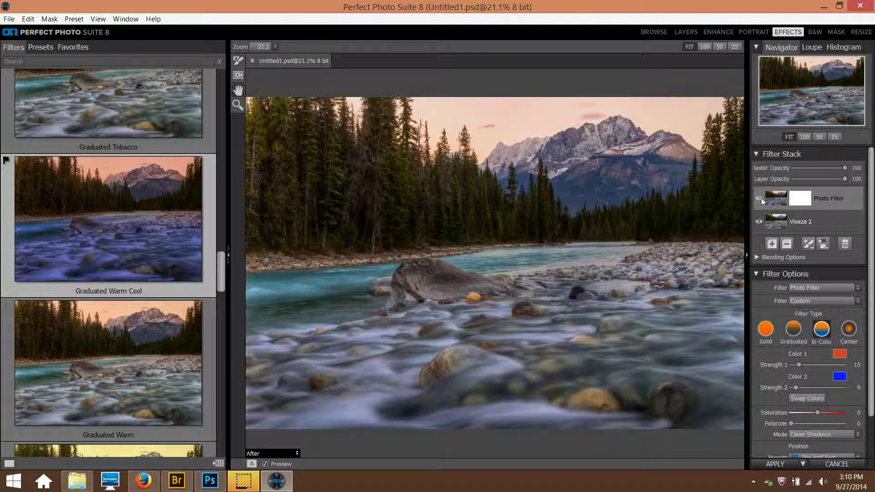
pyautogui.click(761, 197)
pyautogui.click(761, 197)
pyautogui.click(761, 197)
pyautogui.click(761, 197)
pyautogui.click(761, 198)
pyautogui.click(760, 198)
pyautogui.click(761, 198)
pyautogui.click(761, 198)
pyautogui.click(761, 198)
pyautogui.click(761, 198)
pyautogui.click(761, 198)
pyautogui.click(761, 198)
pyautogui.click(761, 198)
pyautogui.click(761, 198)
pyautogui.click(760, 198)
pyautogui.click(761, 198)
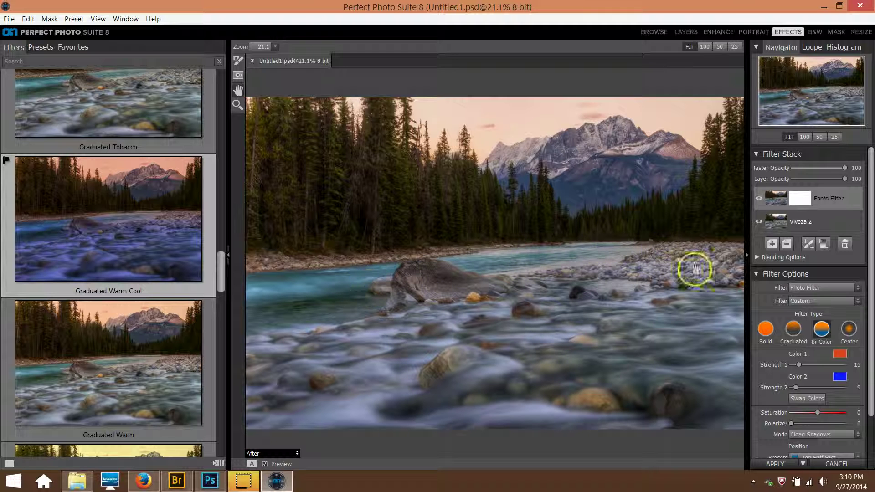
pyautogui.click(759, 201)
pyautogui.click(759, 200)
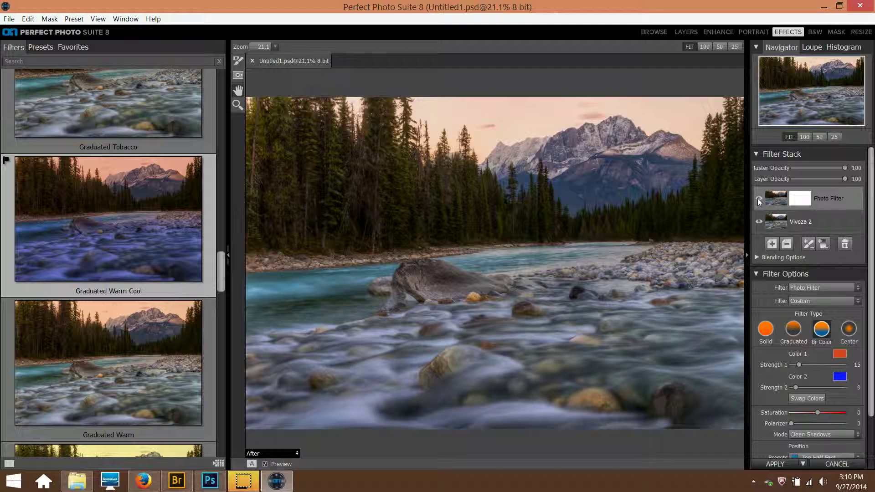
# - Add a new empty layer to the filter stack, collapse the Photo Filter presets and expand the Glow presets
pyautogui.click(772, 244)
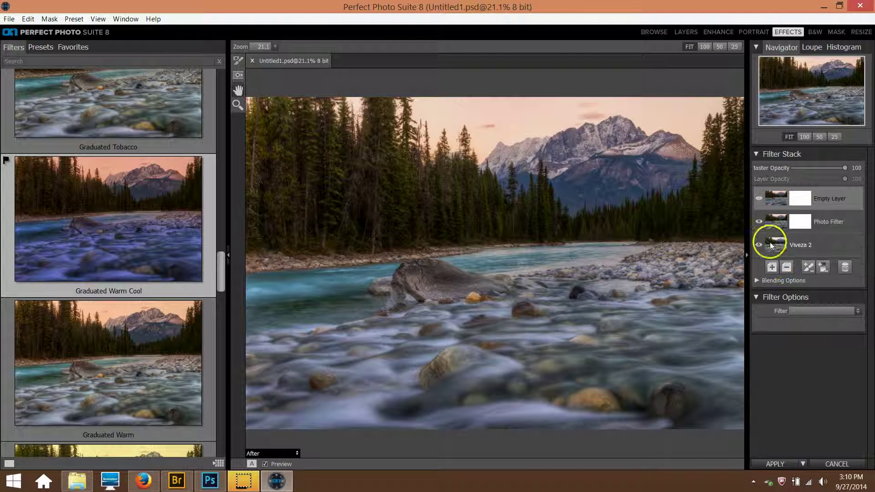
pyautogui.scroll(10, 38, 136)
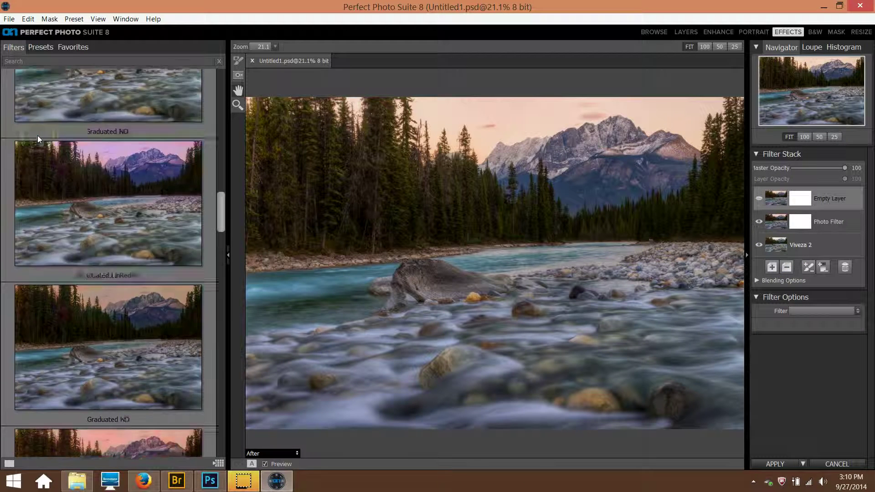
pyautogui.scroll(5, 37, 136)
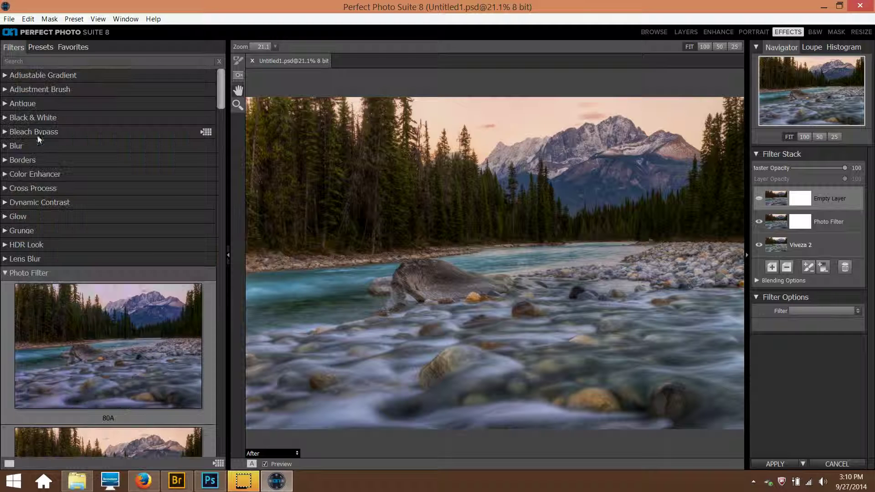
pyautogui.click(10, 273)
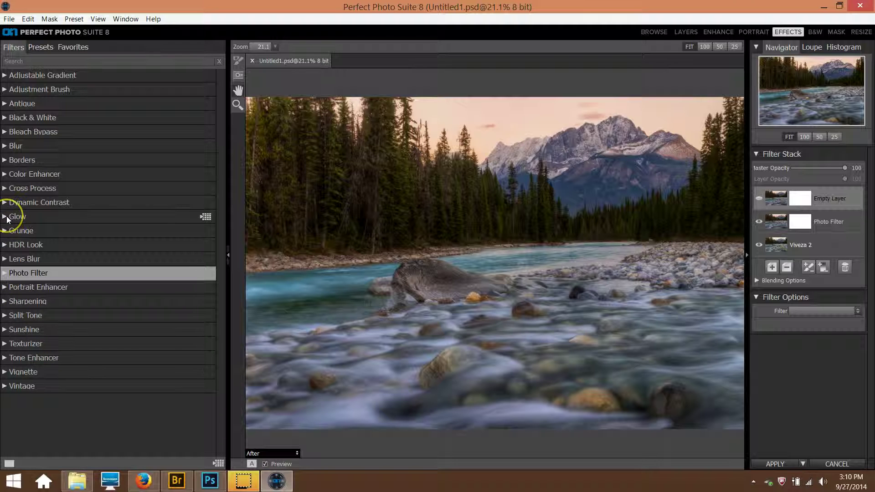
pyautogui.click(7, 218)
# - Try the Normal glow preset on the new layer and replace it with Angel Glow
pyautogui.click(133, 185)
pyautogui.click(113, 272)
pyautogui.click(144, 168)
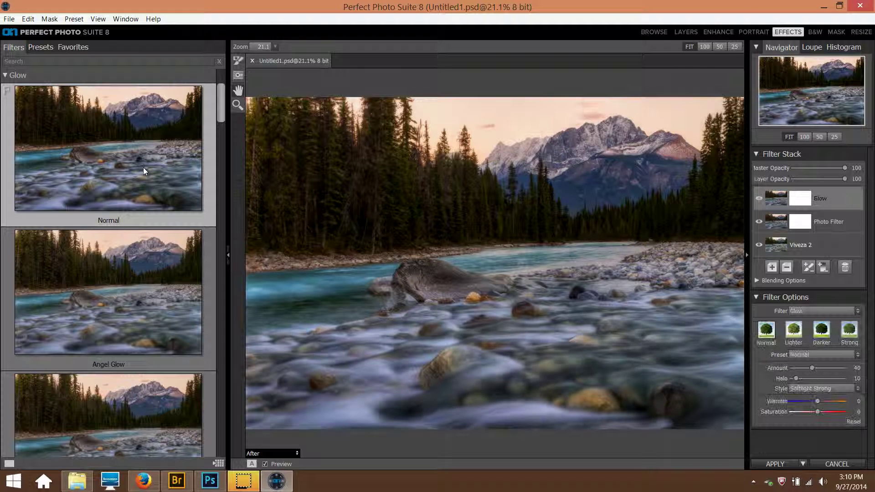
pyautogui.click(123, 286)
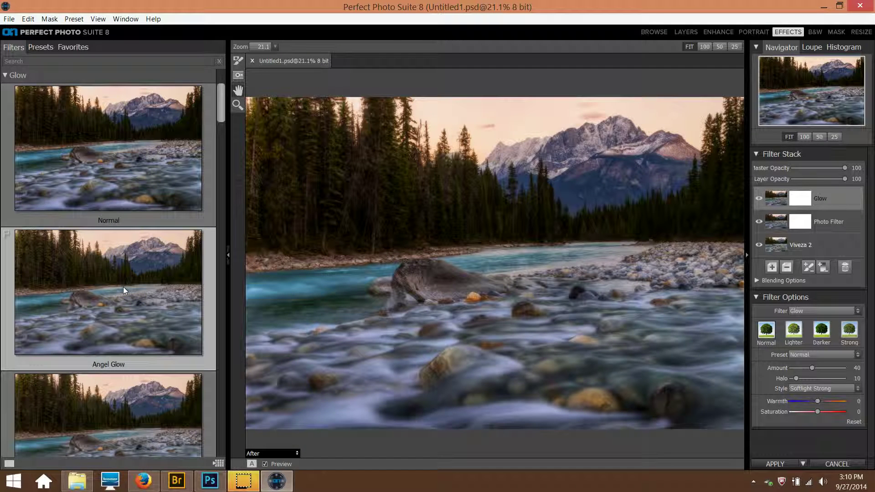
pyautogui.click(421, 420)
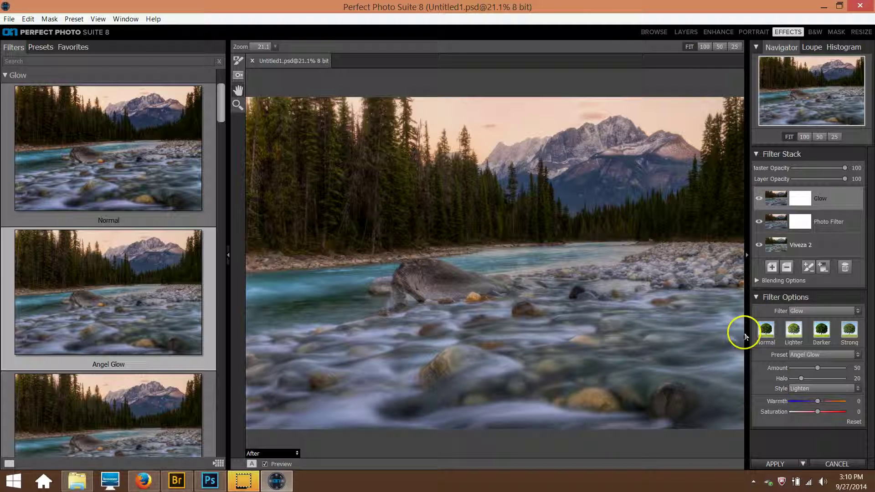
pyautogui.click(672, 341)
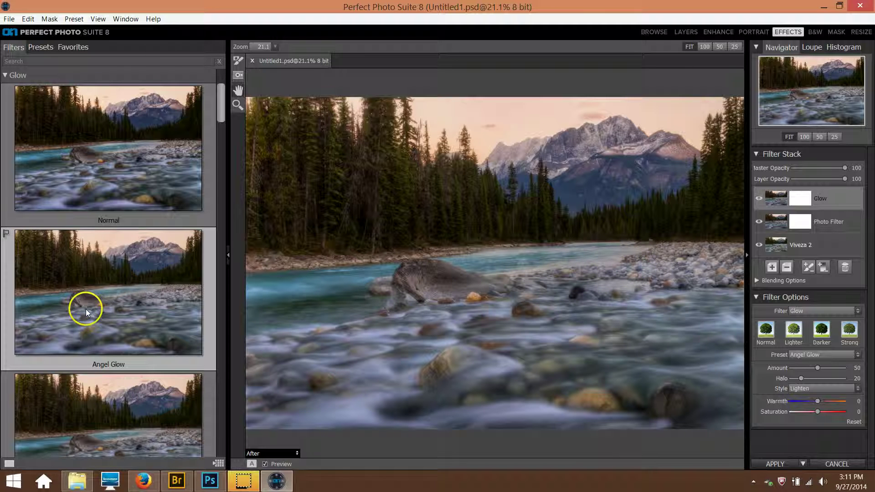
# - Browse the Glow presets and try Darker on the Glow layer
pyautogui.scroll(-10, 95, 309)
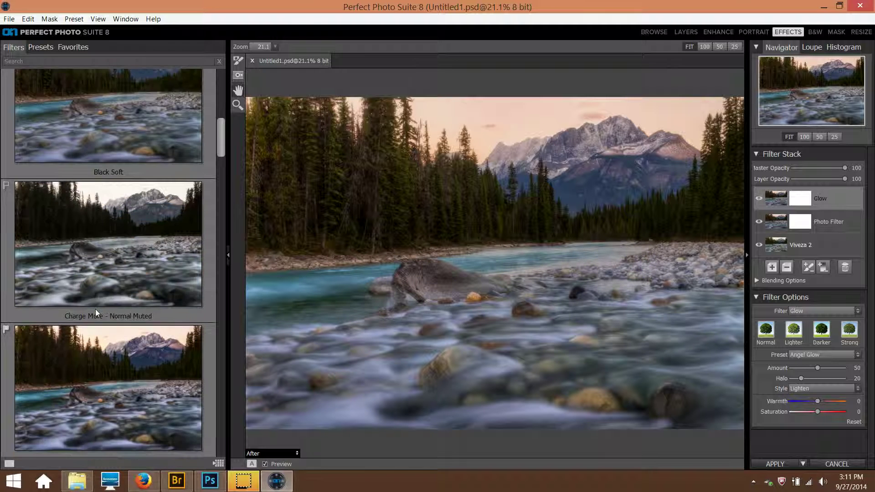
pyautogui.scroll(-5, 95, 309)
pyautogui.scroll(-9, 96, 311)
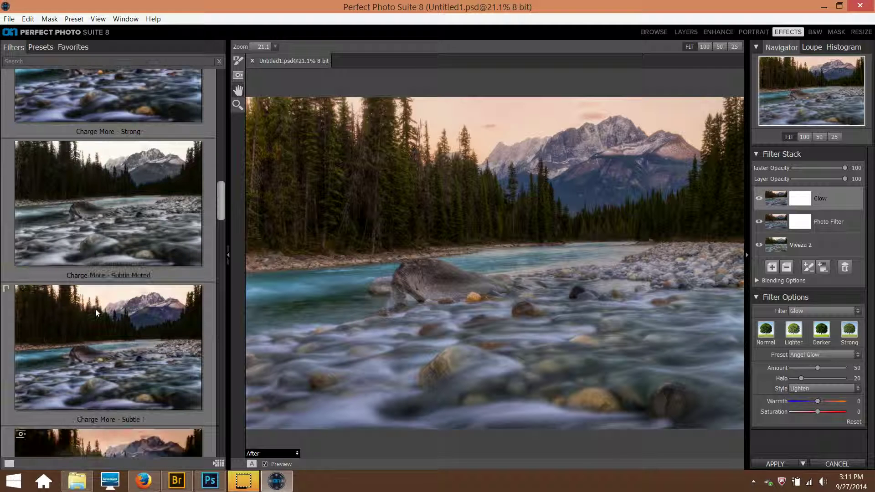
pyautogui.scroll(-4, 95, 312)
pyautogui.scroll(-8, 95, 309)
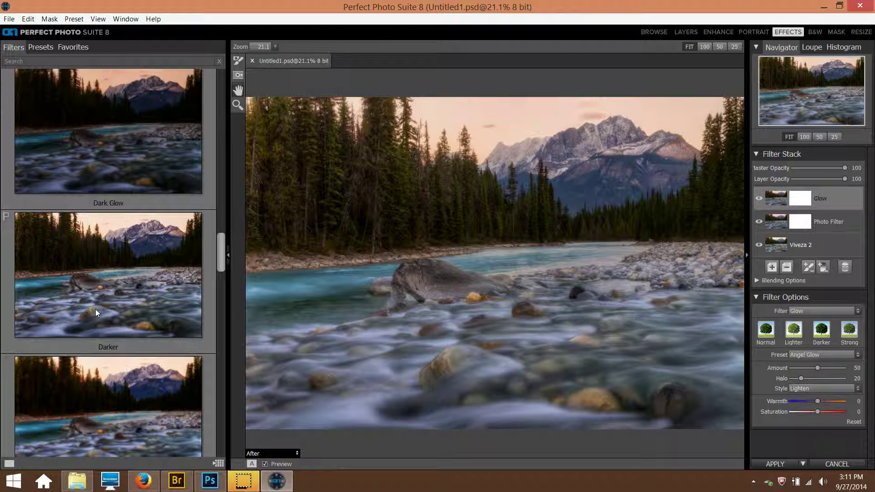
pyautogui.click(95, 309)
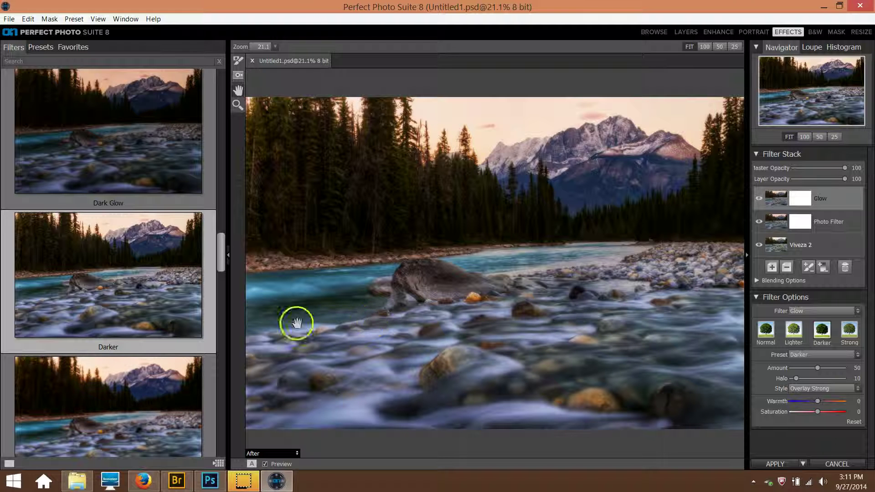
# - Try the Deep Forest glow preset on the Glow layer and replace it with Dreamland
pyautogui.scroll(-4, 81, 277)
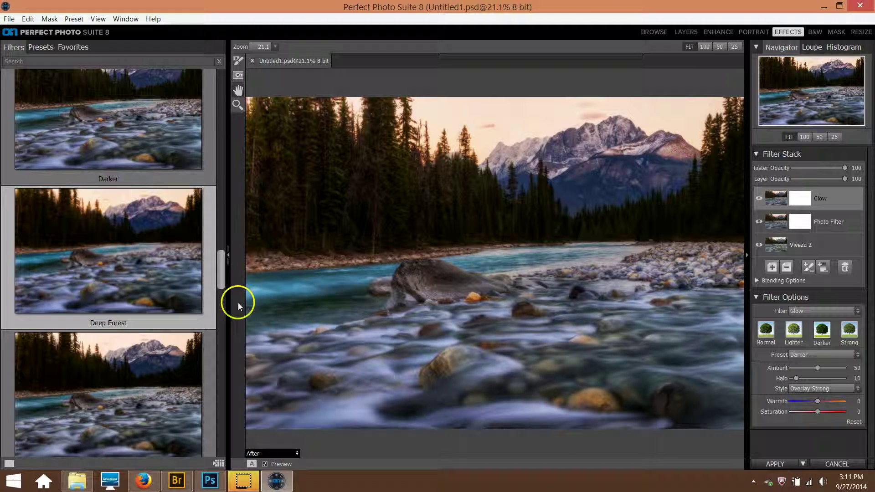
pyautogui.click(201, 297)
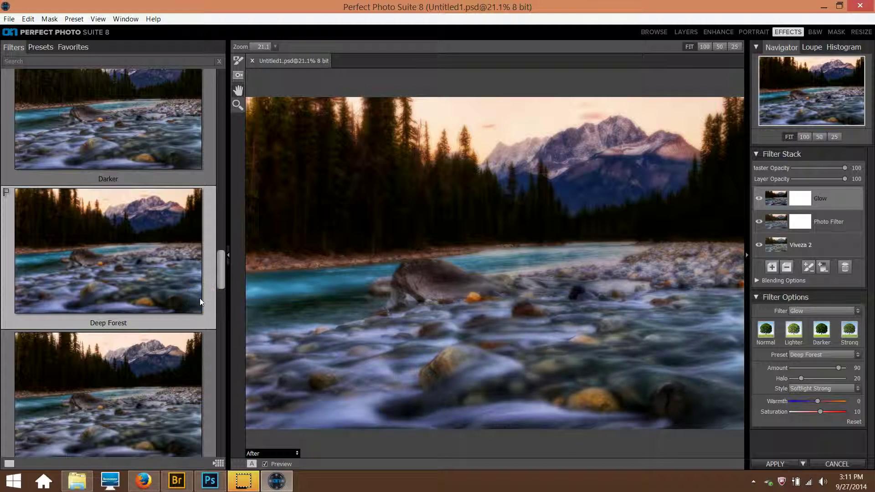
pyautogui.scroll(-4, 98, 302)
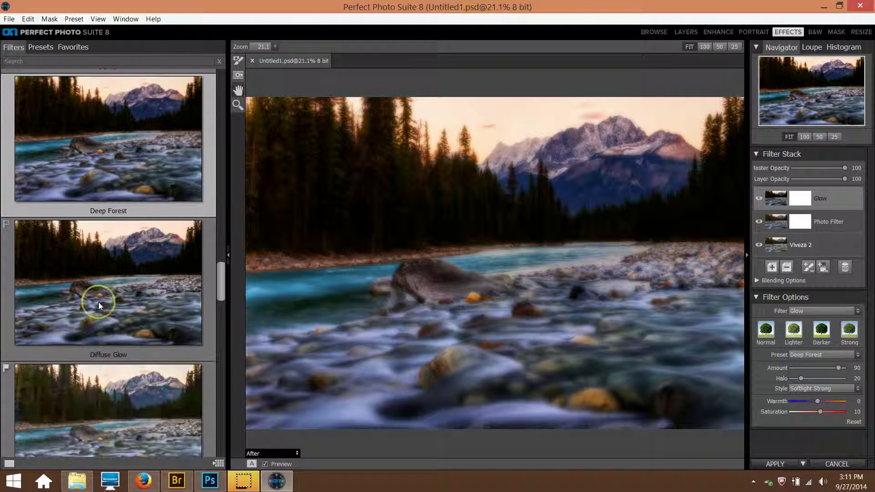
pyautogui.scroll(-3, 98, 302)
pyautogui.click(108, 297)
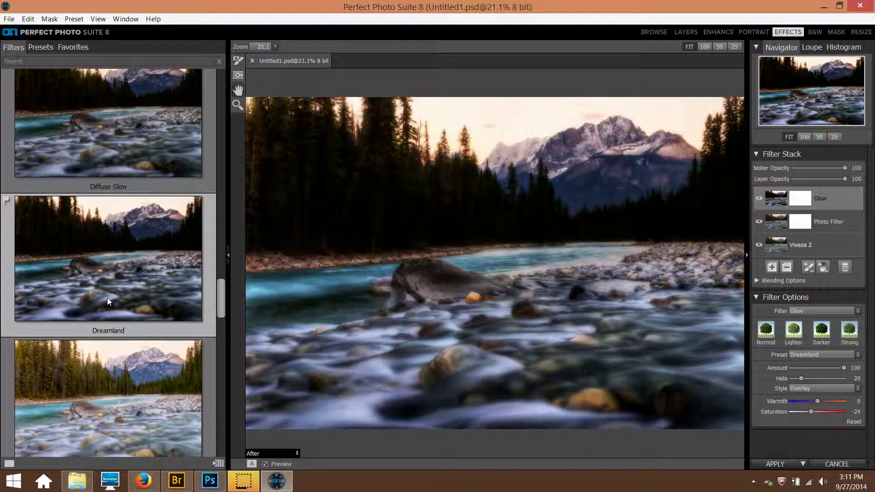
# - Try the Radiance Glow preset on the Glow layer
pyautogui.scroll(-4, 107, 297)
pyautogui.scroll(-7, 107, 298)
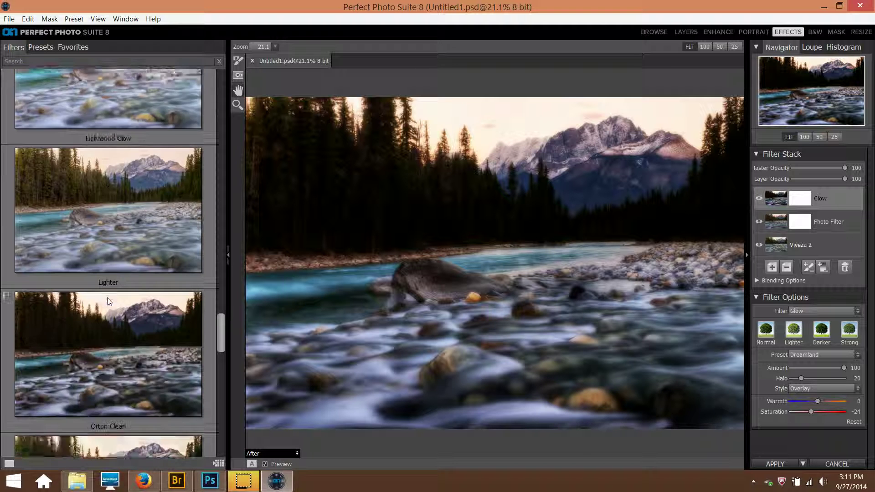
pyautogui.scroll(-10, 107, 297)
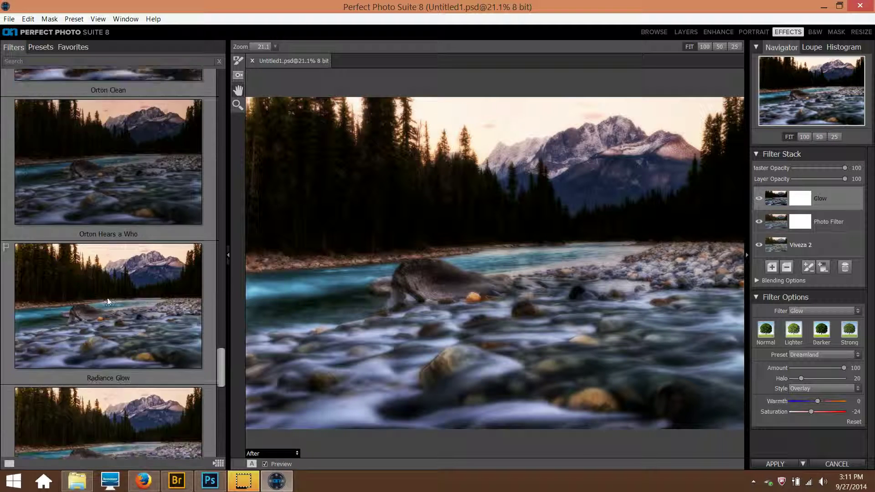
pyautogui.click(107, 297)
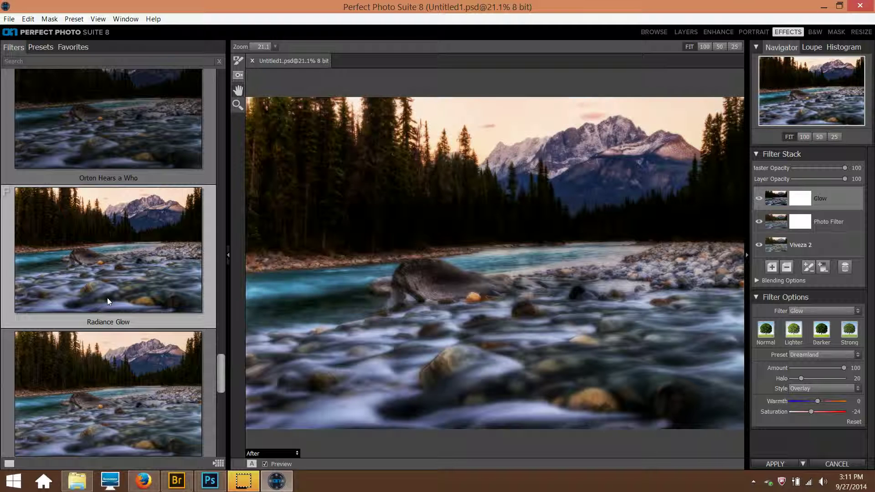
pyautogui.click(528, 280)
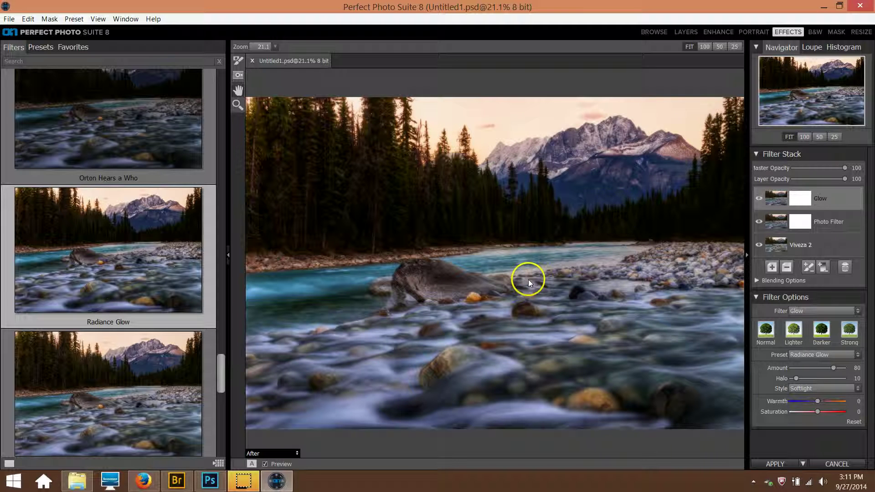
# - Repeatedly hide and show the Glow layer to compare the photo with and without Radiance Glow, leaving it visible
pyautogui.click(759, 198)
pyautogui.click(758, 198)
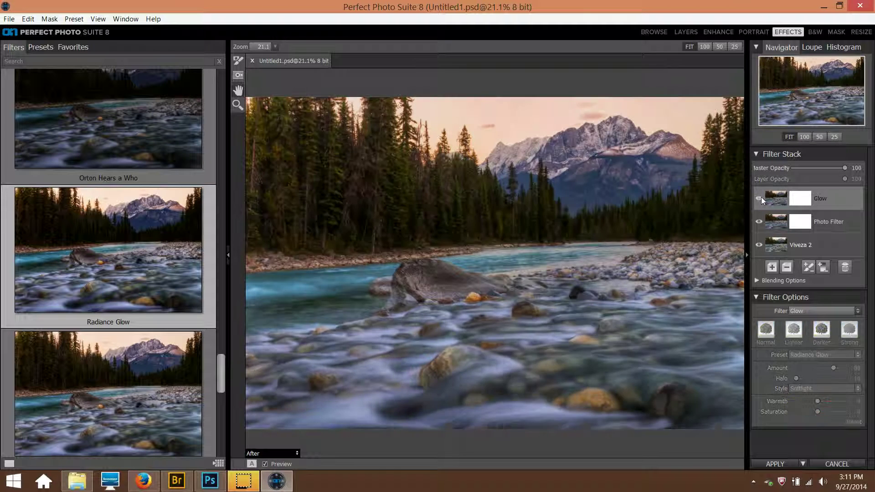
pyautogui.click(758, 198)
pyautogui.click(758, 198)
pyautogui.click(759, 198)
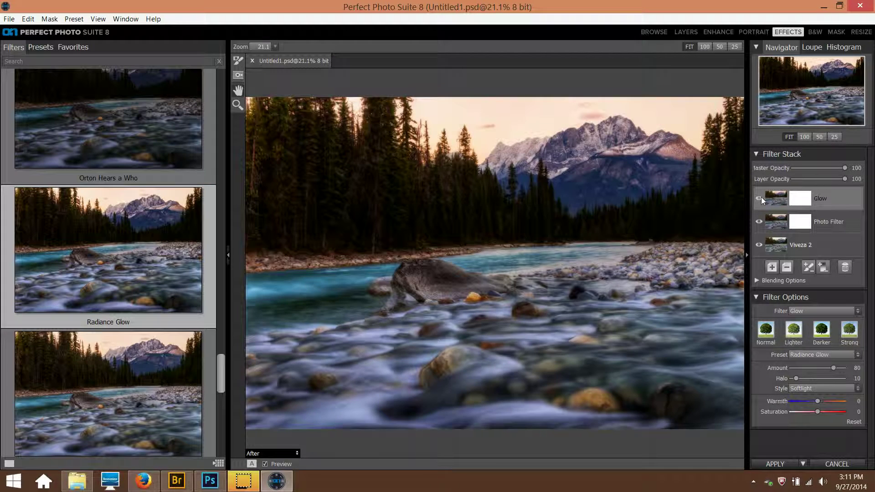
pyautogui.click(760, 198)
pyautogui.click(760, 198)
pyautogui.click(760, 197)
pyautogui.click(760, 198)
# - Apply the Rich Glow preset to the Glow layer after browsing the remaining glow presets
pyautogui.scroll(-3, 83, 303)
pyautogui.click(148, 265)
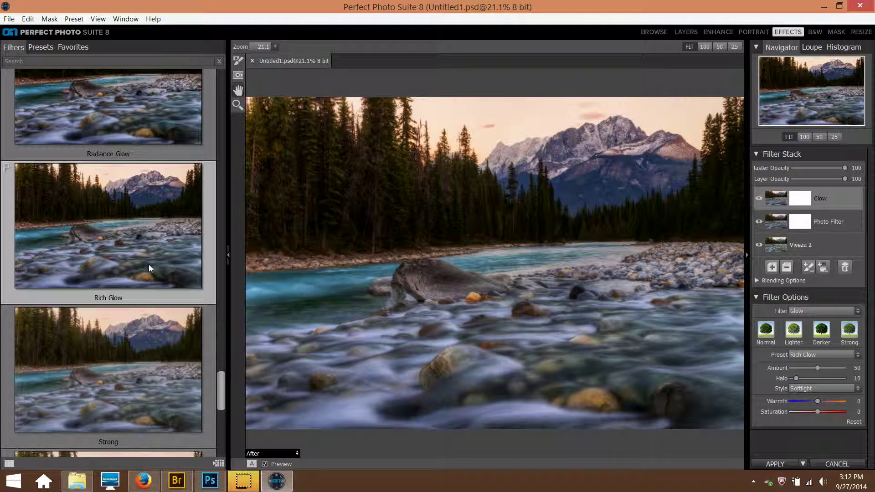
pyautogui.scroll(-3, 148, 268)
pyautogui.scroll(-2, 149, 268)
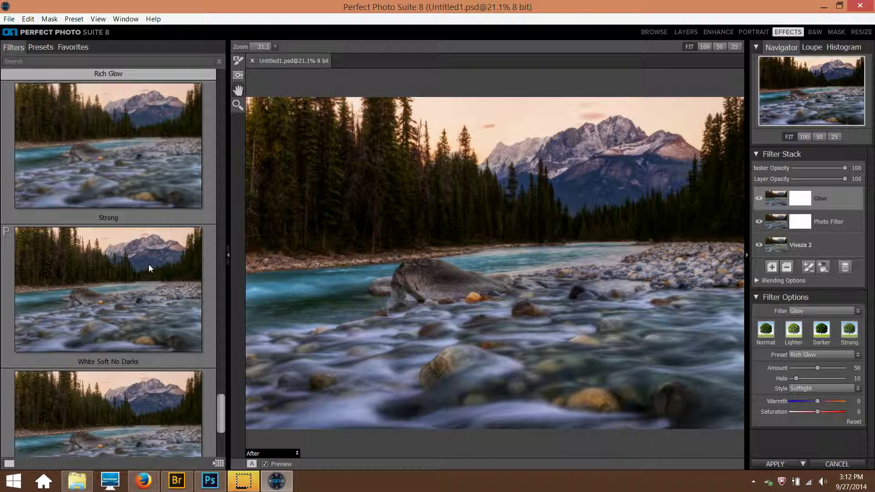
pyautogui.scroll(-3, 148, 264)
pyautogui.scroll(4, 149, 264)
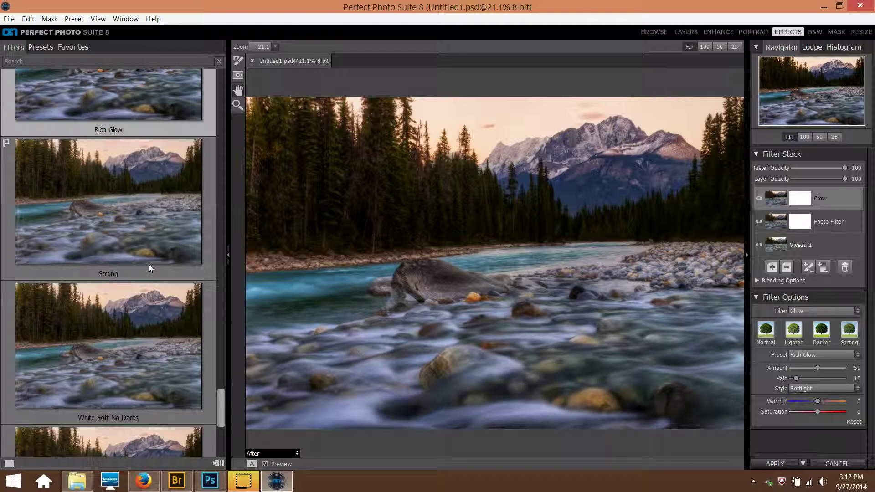
pyautogui.scroll(3, 149, 264)
pyautogui.click(156, 259)
pyautogui.click(775, 221)
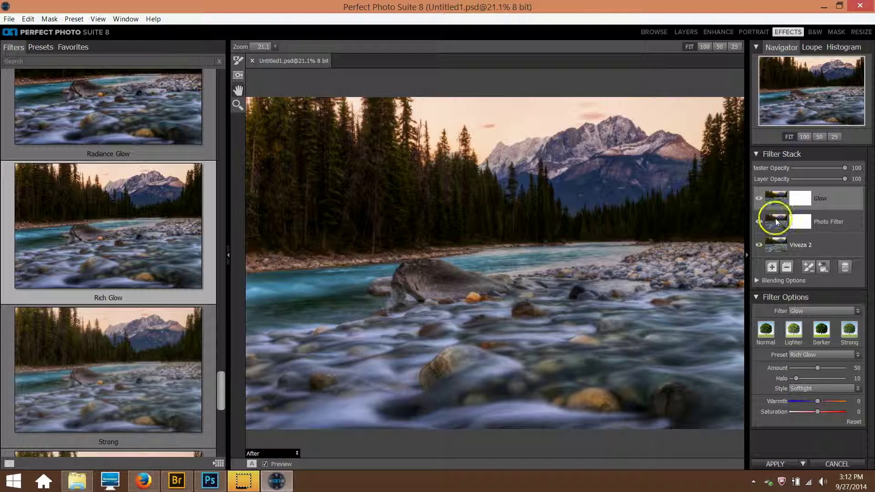
# - Lower the Glow layer's opacity to 60 and compare the photo with the layer hidden and shown
pyautogui.click(759, 198)
pyautogui.click(759, 198)
pyautogui.moveTo(835, 178); pyautogui.dragTo(824, 179)
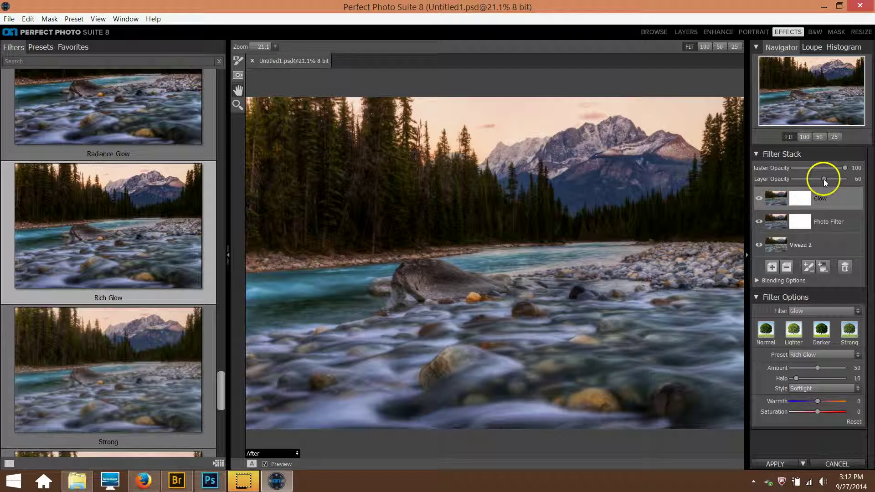
pyautogui.click(759, 199)
pyautogui.click(759, 198)
pyautogui.click(759, 198)
pyautogui.click(759, 199)
# - With the masking brush in Paint Out mode, mask the glow from the sky, peaks and treetops in Mask-Red view
pyautogui.click(238, 61)
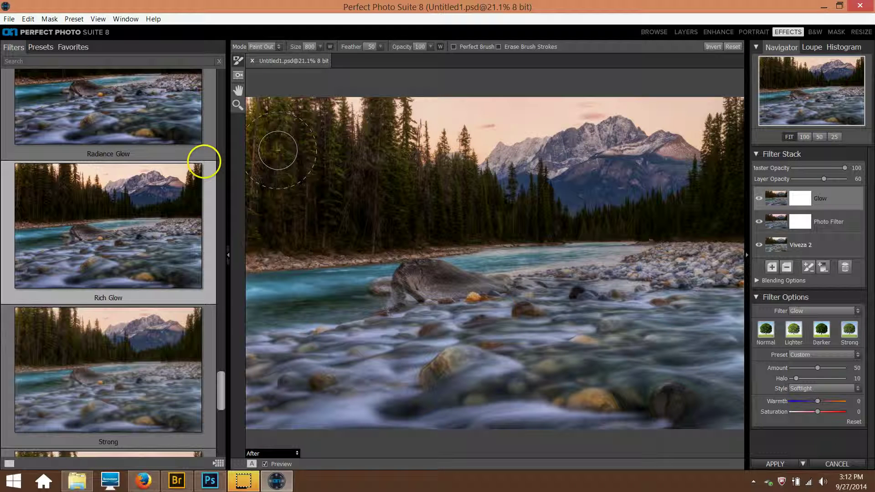
pyautogui.click(294, 453)
pyautogui.click(278, 423)
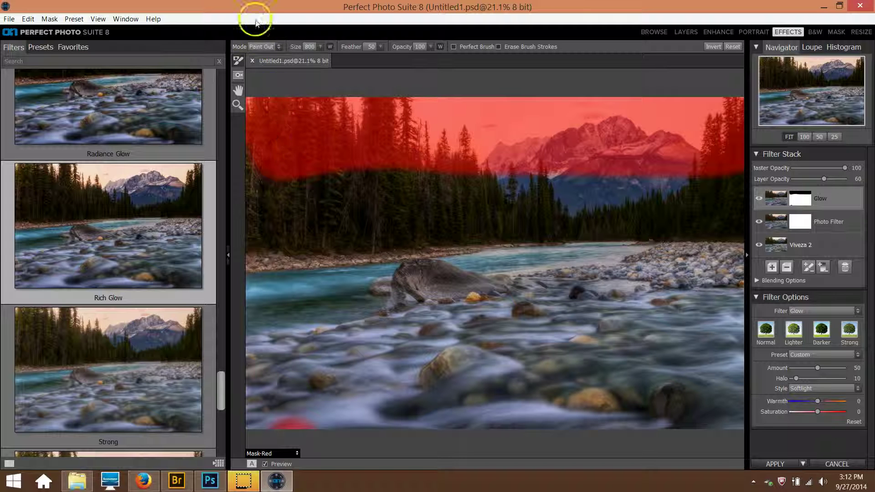
# - Switch the masking brush to Paint In and restore the stray masked spot on the water near the photo's lower-left corner
pyautogui.click(271, 47)
pyautogui.click(267, 64)
pyautogui.moveTo(293, 424)
pyautogui.mouseDown()
pyautogui.moveTo(260, 414)
pyautogui.moveTo(306, 415)
pyautogui.mouseUp()
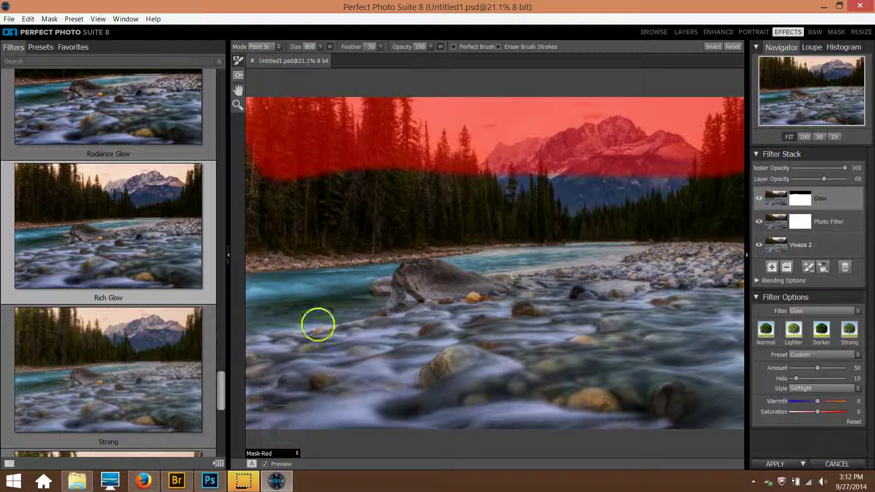
# - Switch the masking brush back to Paint Out and mask the rest of the trees and mountain down to the far shoreline
pyautogui.click(260, 47)
pyautogui.click(262, 54)
pyautogui.moveTo(256, 168)
pyautogui.mouseDown()
pyautogui.moveTo(263, 198)
pyautogui.moveTo(317, 184)
pyautogui.moveTo(630, 176)
pyautogui.moveTo(735, 191)
pyautogui.moveTo(404, 190)
pyautogui.moveTo(239, 207)
pyautogui.moveTo(262, 212)
pyautogui.moveTo(250, 212)
pyautogui.moveTo(258, 219)
pyautogui.moveTo(513, 212)
pyautogui.moveTo(550, 201)
pyautogui.moveTo(750, 214)
pyautogui.mouseUp()
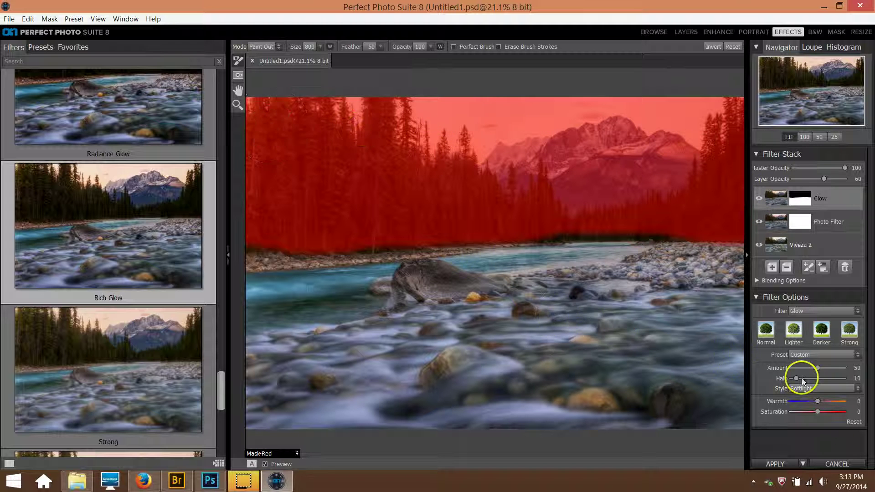
# - Hide and show the masked Glow layer to check its effect on the river, leaving it visible
pyautogui.click(759, 199)
pyautogui.click(758, 199)
pyautogui.click(758, 199)
pyautogui.click(759, 198)
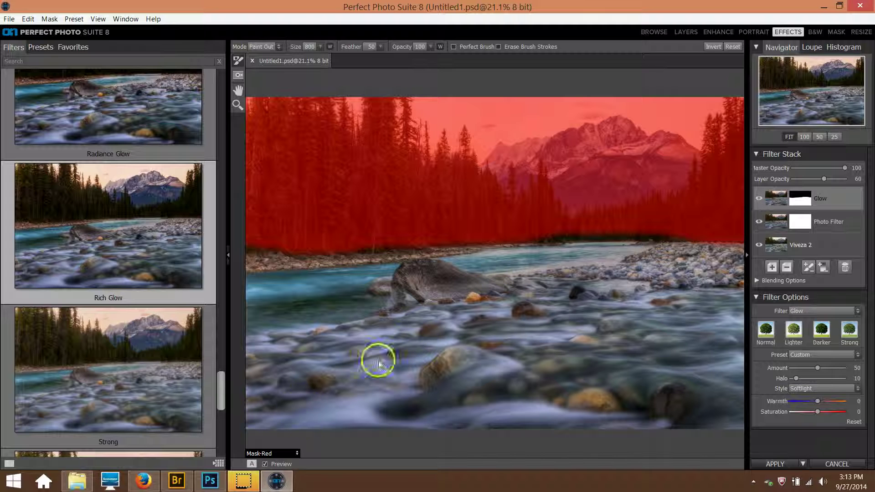
# - Change the preview view mode from Mask-Red back to After
pyautogui.click(273, 452)
pyautogui.click(272, 410)
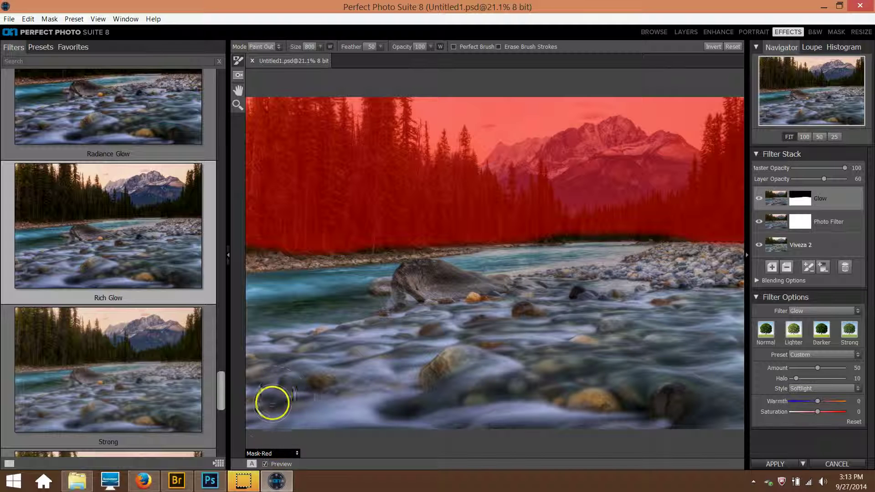
pyautogui.click(291, 453)
pyautogui.click(264, 422)
pyautogui.click(273, 453)
pyautogui.click(255, 407)
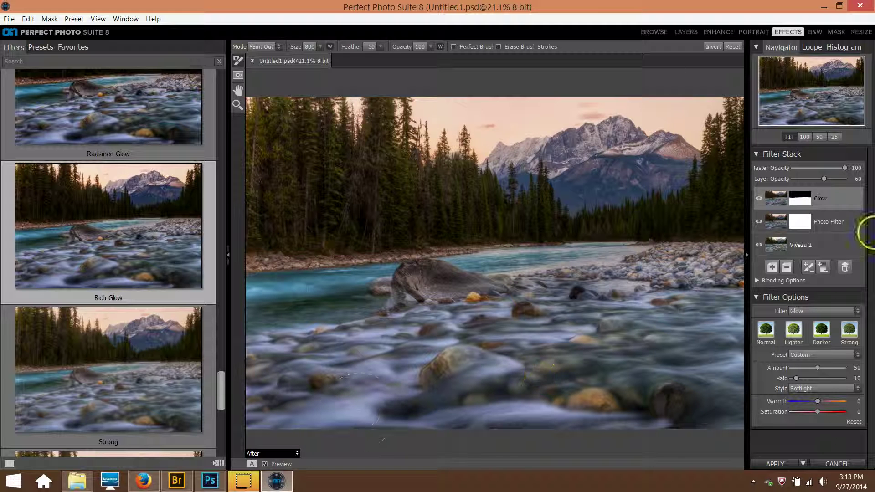
# - Toggle the Glow layer's visibility repeatedly to compare the river with and without the masked glow
pyautogui.click(758, 199)
pyautogui.click(758, 199)
pyautogui.click(759, 199)
pyautogui.click(758, 199)
pyautogui.click(758, 199)
pyautogui.click(758, 199)
pyautogui.click(758, 199)
pyautogui.click(759, 199)
pyautogui.click(758, 199)
pyautogui.click(758, 199)
pyautogui.click(758, 199)
pyautogui.click(758, 199)
# - Raise the Glow layer's opacity to 75 and check the layer's effect
pyautogui.click(772, 230)
pyautogui.moveTo(773, 230); pyautogui.dragTo(831, 179)
pyautogui.click(758, 199)
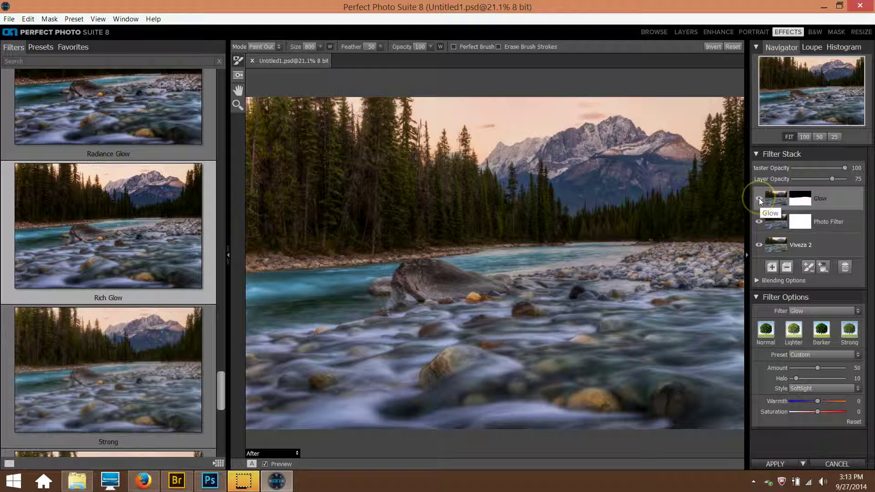
# - Add a new empty layer to the filter stack, collapse the Glow presets and expand the Color Enhancer presets
pyautogui.click(772, 267)
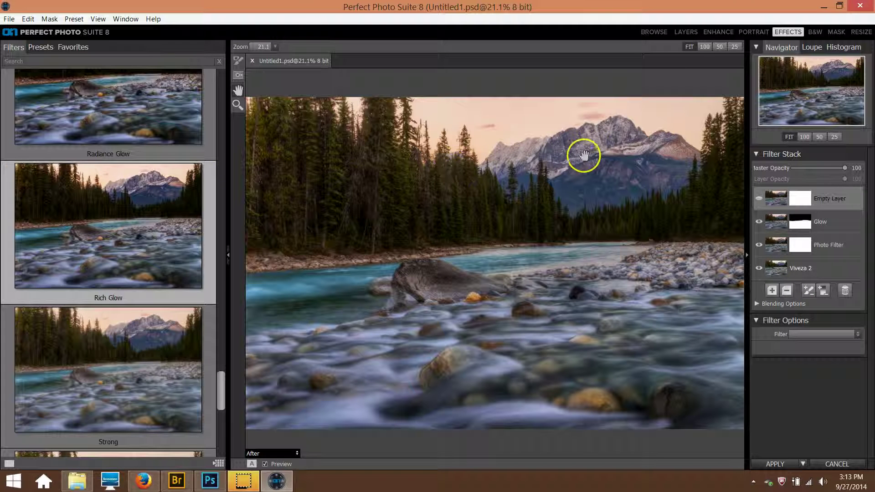
pyautogui.scroll(10, 97, 231)
pyautogui.scroll(15, 102, 239)
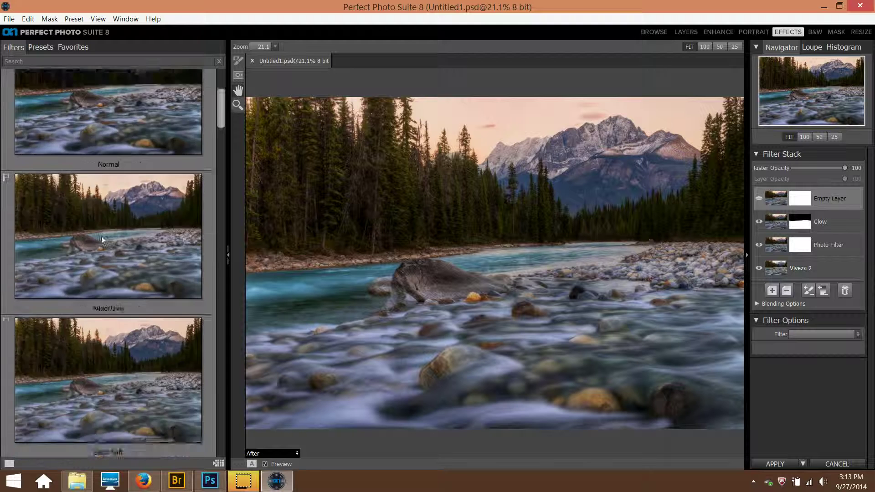
pyautogui.scroll(5, 102, 237)
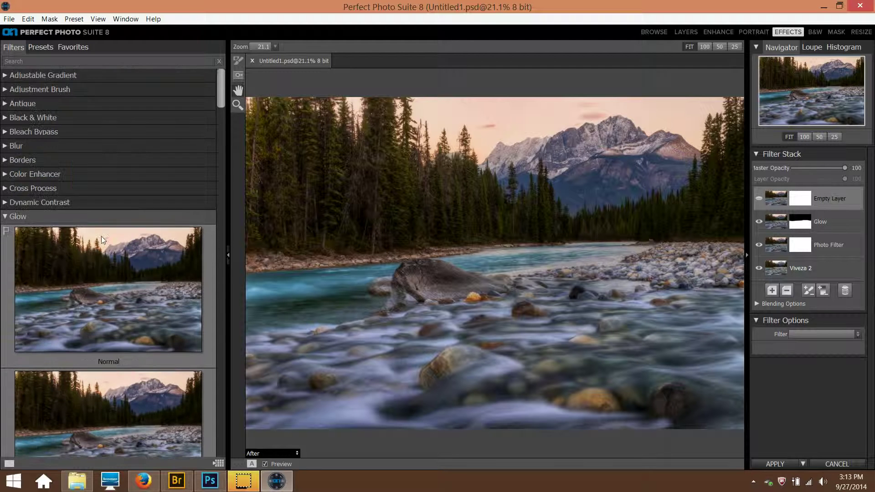
pyautogui.click(13, 219)
pyautogui.click(7, 175)
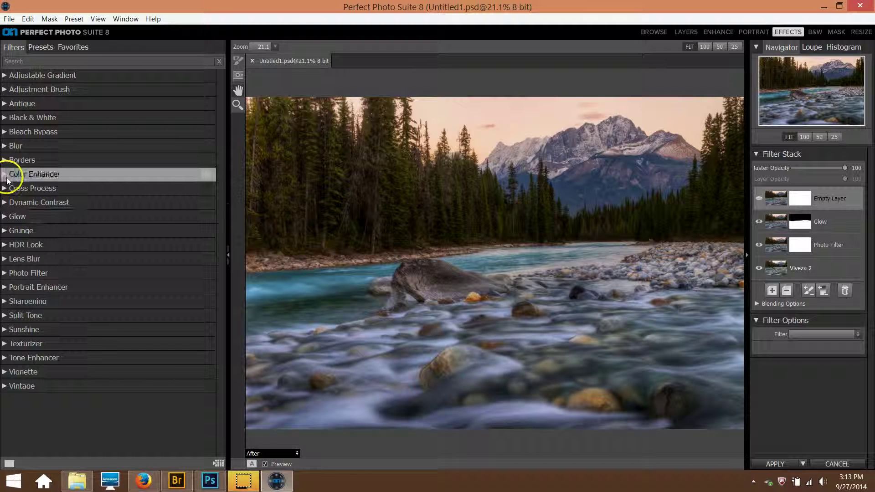
# - Apply the Fall Enhancer preset from Color Enhancer to the new empty layer
pyautogui.scroll(-6, 57, 260)
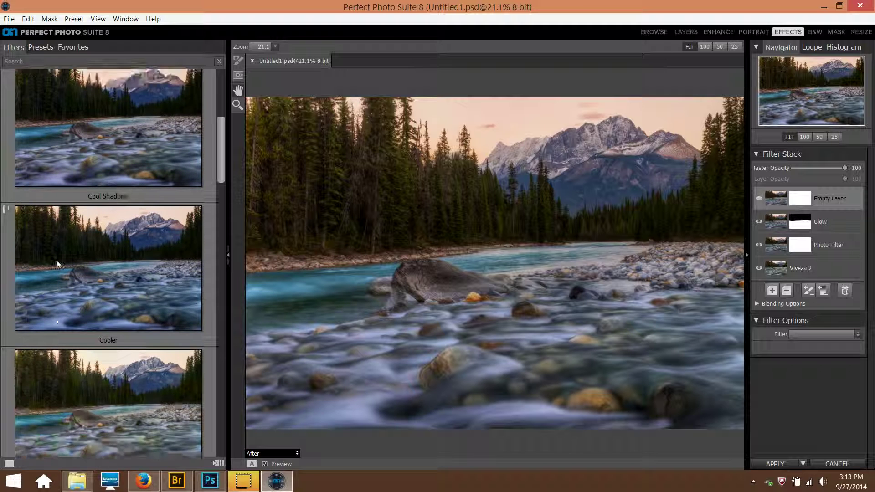
pyautogui.scroll(-2, 57, 264)
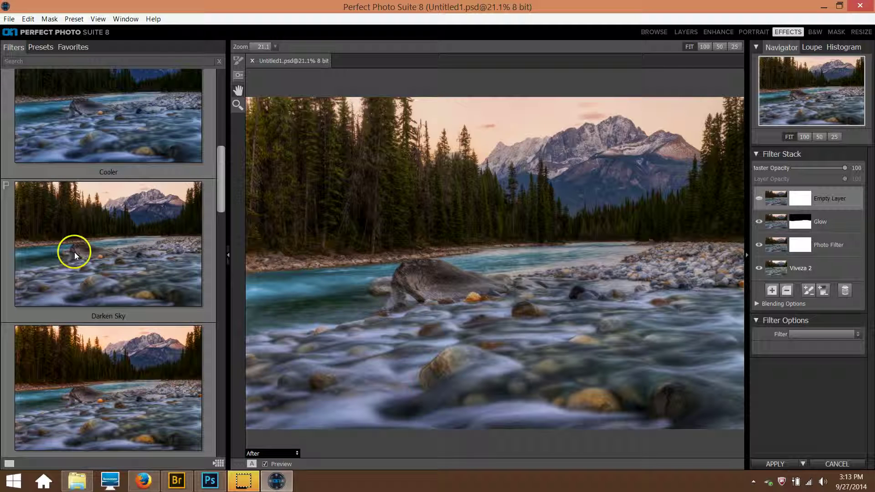
pyautogui.scroll(-2, 118, 319)
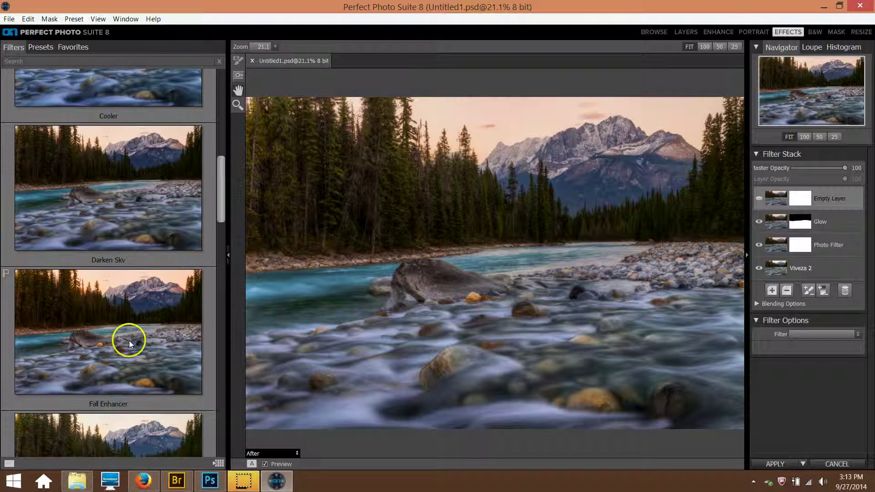
pyautogui.click(128, 326)
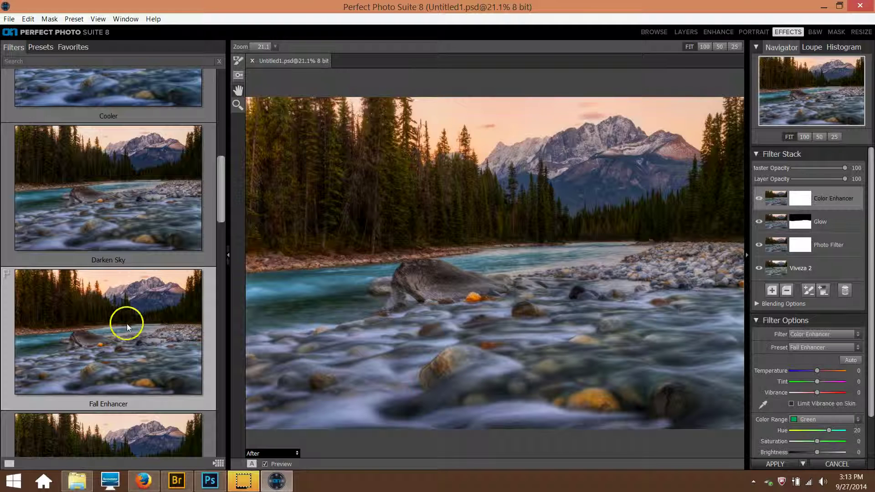
# - Toggle the Color Enhancer layer's visibility to compare the photo with and without the Fall Enhancer effect
pyautogui.click(760, 199)
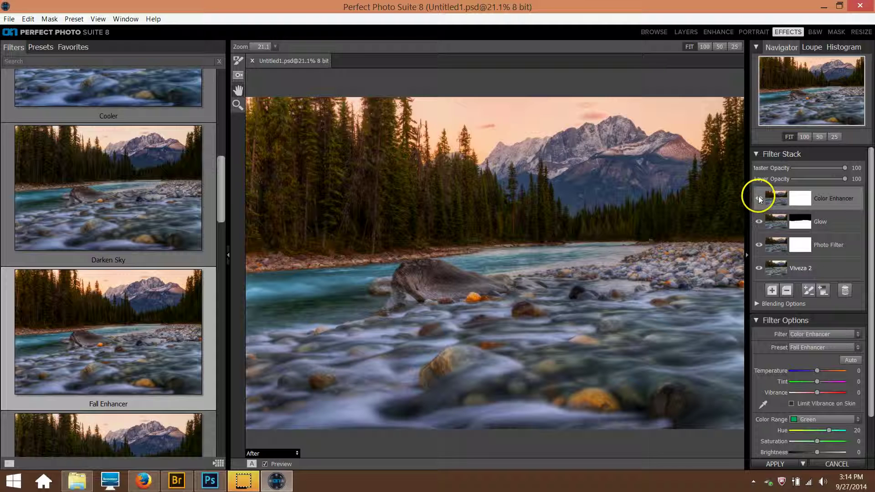
pyautogui.click(785, 206)
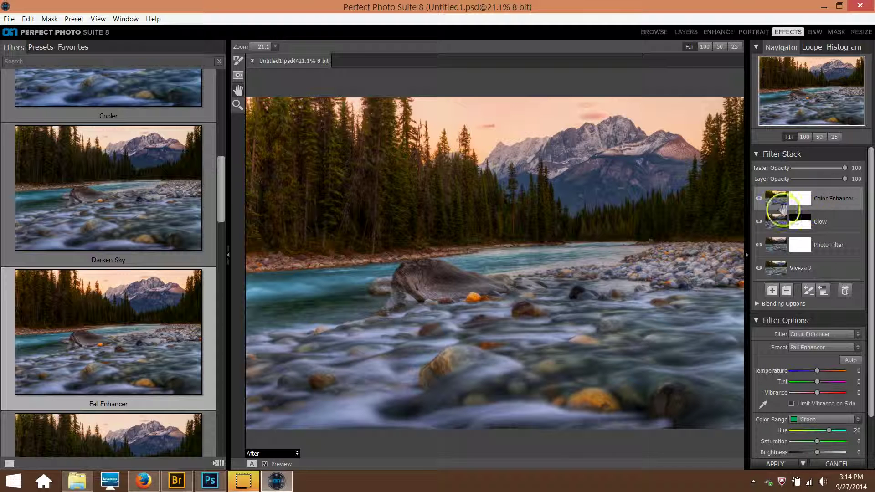
pyautogui.click(759, 200)
pyautogui.click(758, 199)
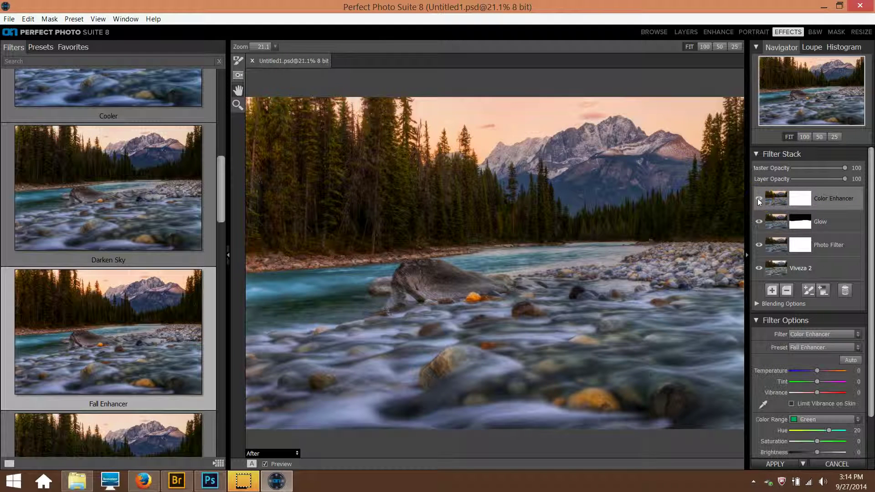
# - Try the Green Enhancer preset against Fall Enhancer, return to Fall Enhancer and look through the remaining Color Enhancer presets
pyautogui.click(112, 296)
pyautogui.scroll(-3, 127, 283)
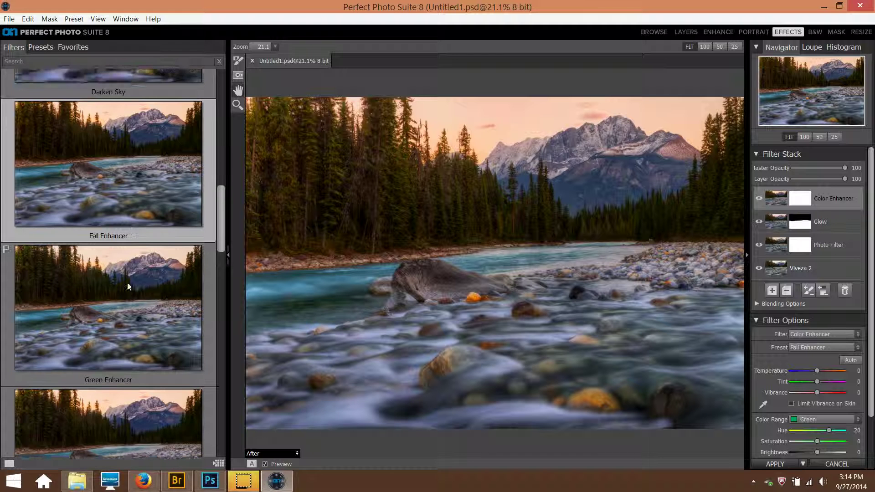
pyautogui.click(111, 250)
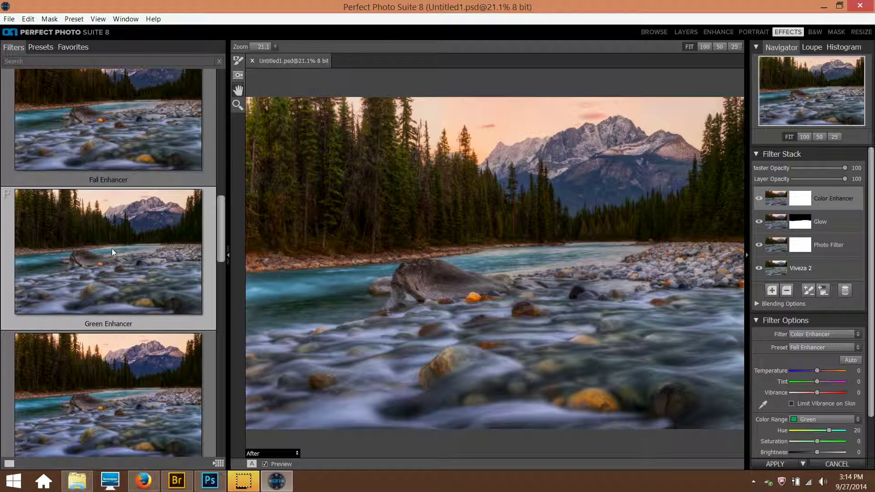
pyautogui.click(106, 160)
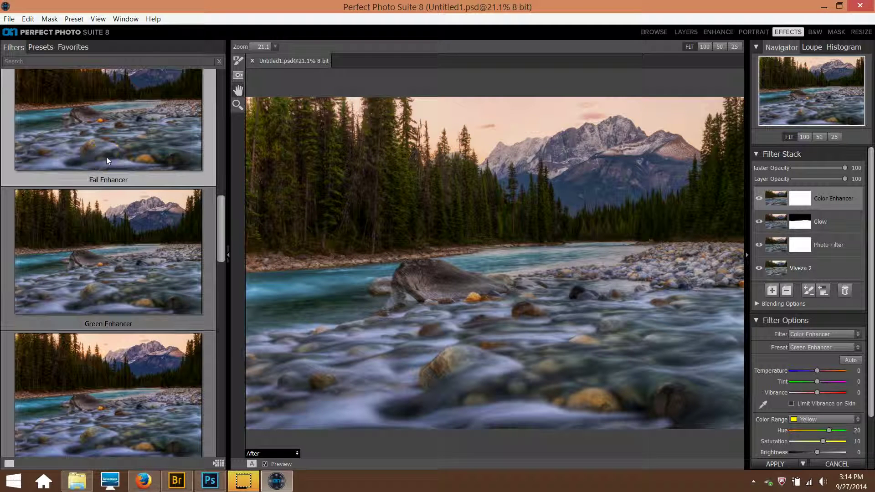
pyautogui.click(121, 223)
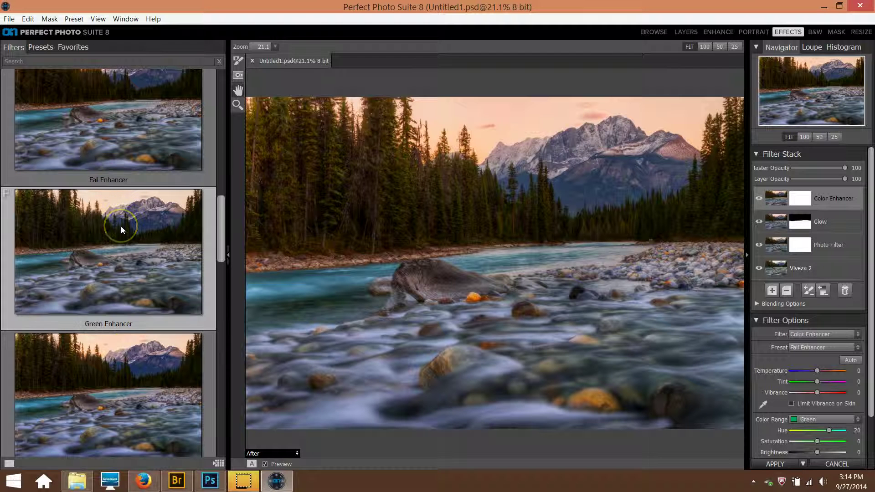
pyautogui.click(759, 199)
pyautogui.click(759, 198)
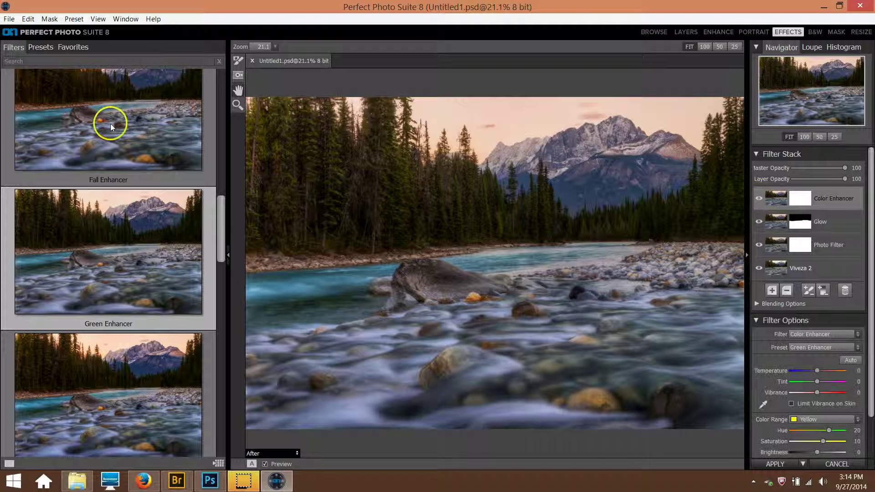
pyautogui.click(116, 127)
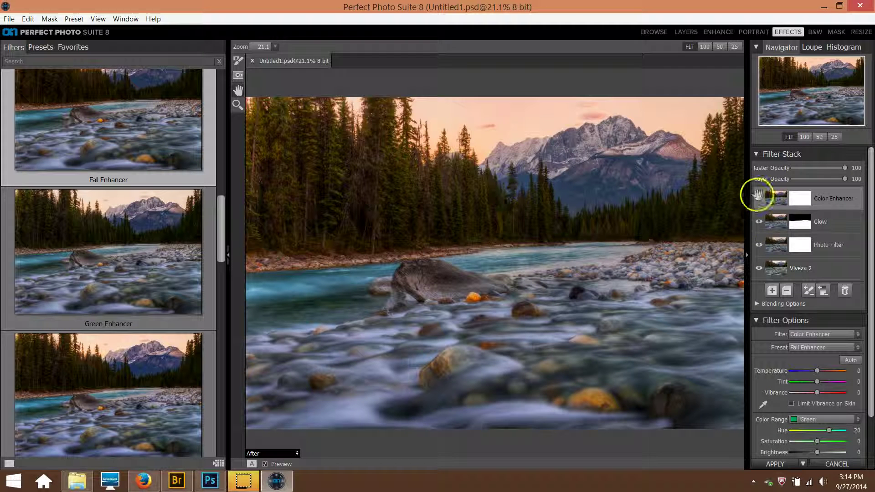
pyautogui.click(758, 198)
pyautogui.click(758, 199)
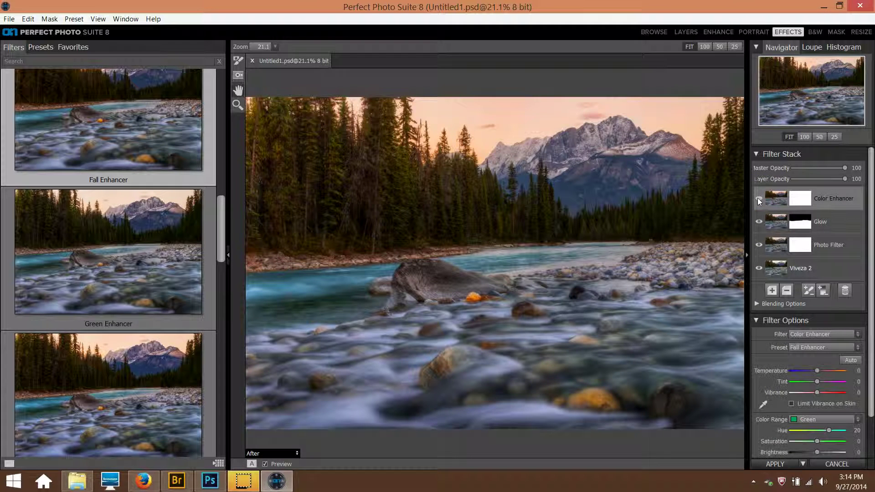
pyautogui.scroll(-3, 113, 272)
pyautogui.scroll(-7, 113, 273)
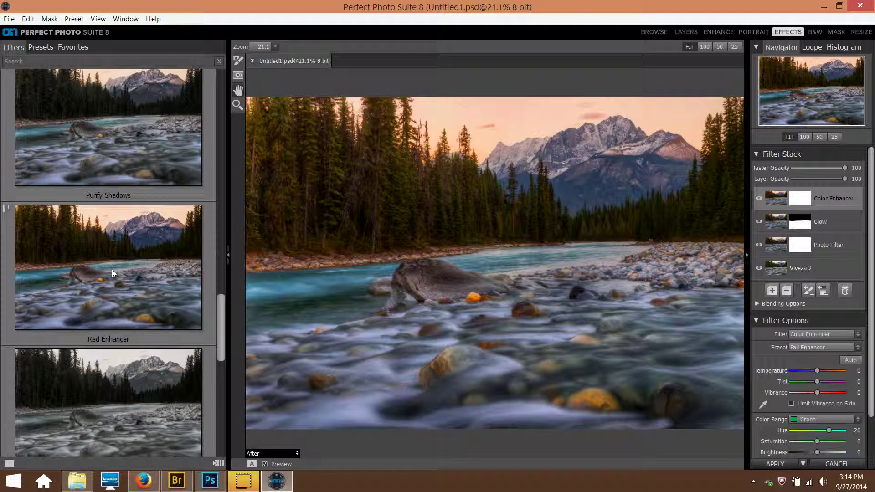
pyautogui.scroll(-10, 111, 270)
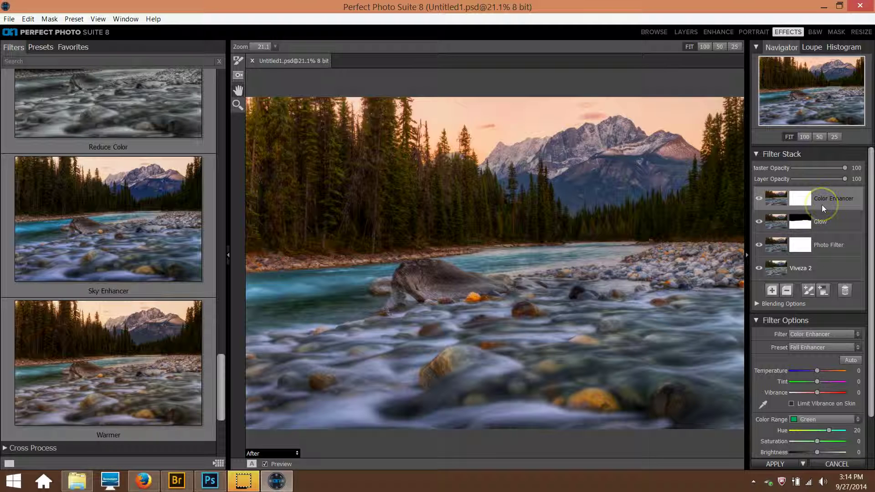
# - Copy the Glow layer's mask and paste it onto the Color Enhancer layer
pyautogui.click(803, 226)
pyautogui.click(52, 20)
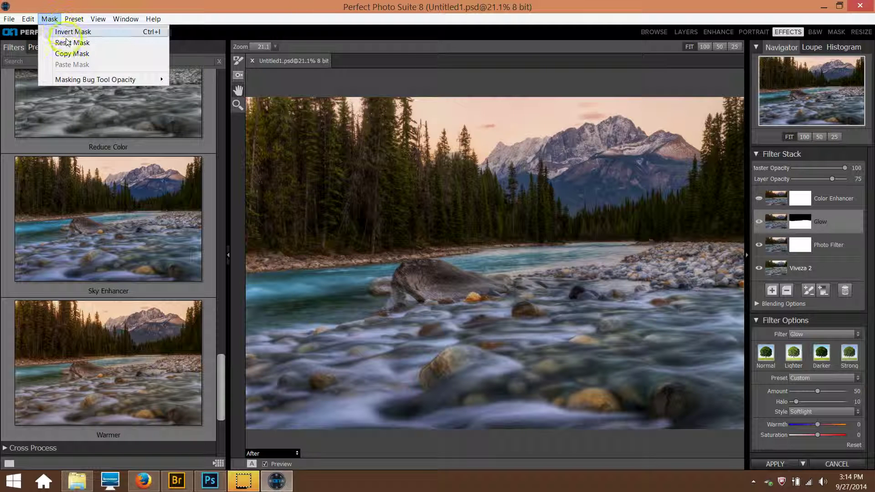
pyautogui.click(66, 55)
pyautogui.click(802, 201)
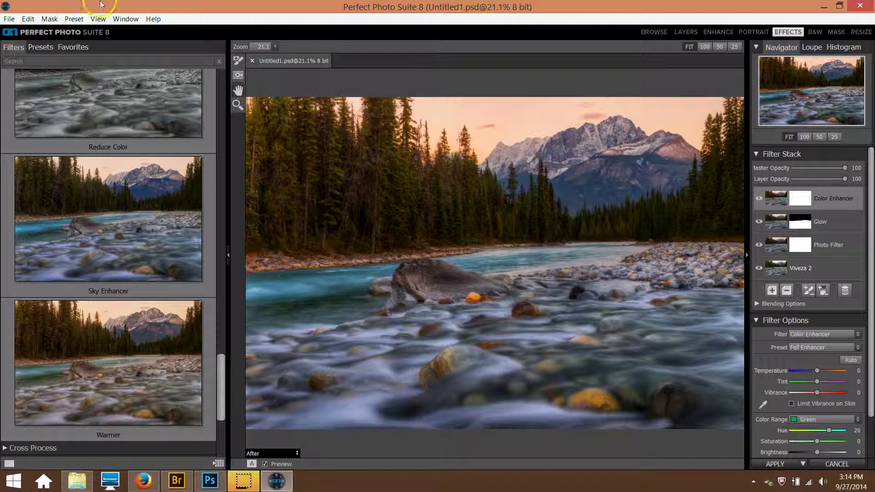
pyautogui.click(56, 19)
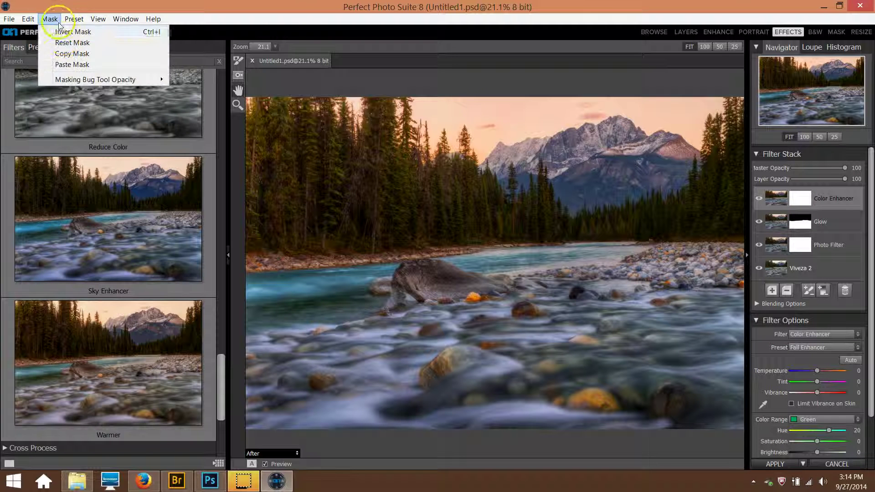
pyautogui.click(69, 64)
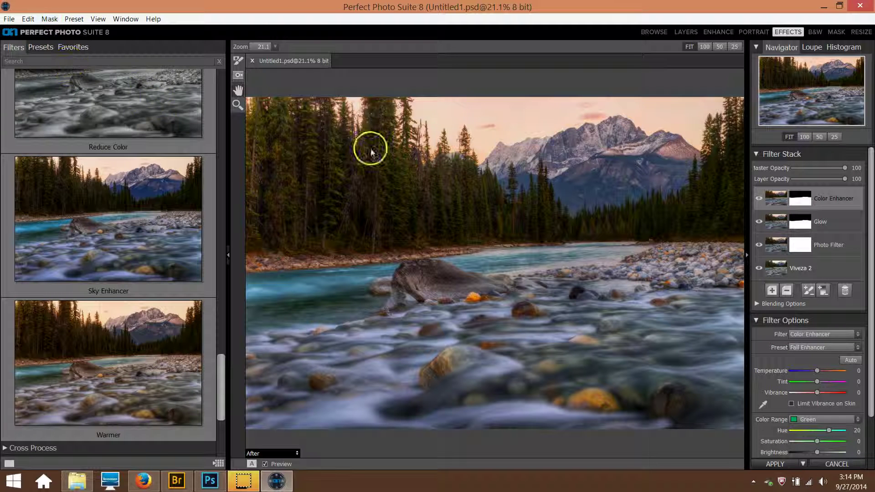
# - Invert the Color Enhancer layer's mask, checking the effect by toggling the layer's visibility before and after inverting
pyautogui.click(49, 19)
pyautogui.click(49, 19)
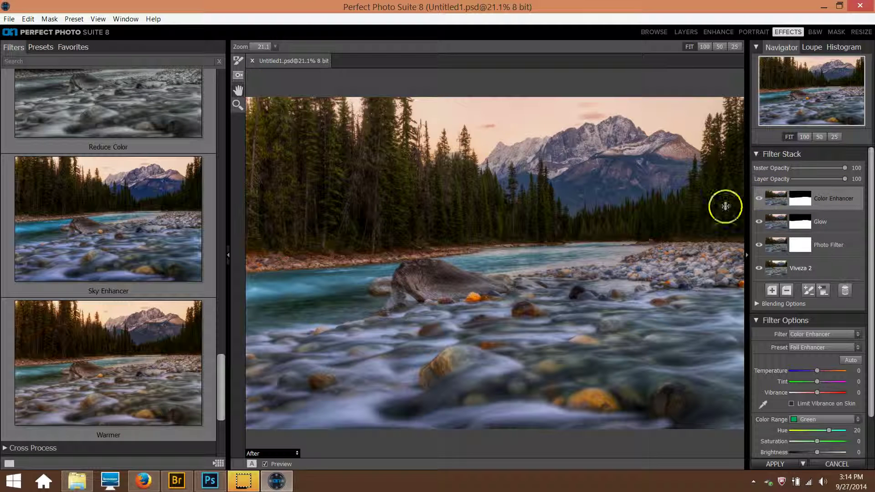
pyautogui.click(759, 198)
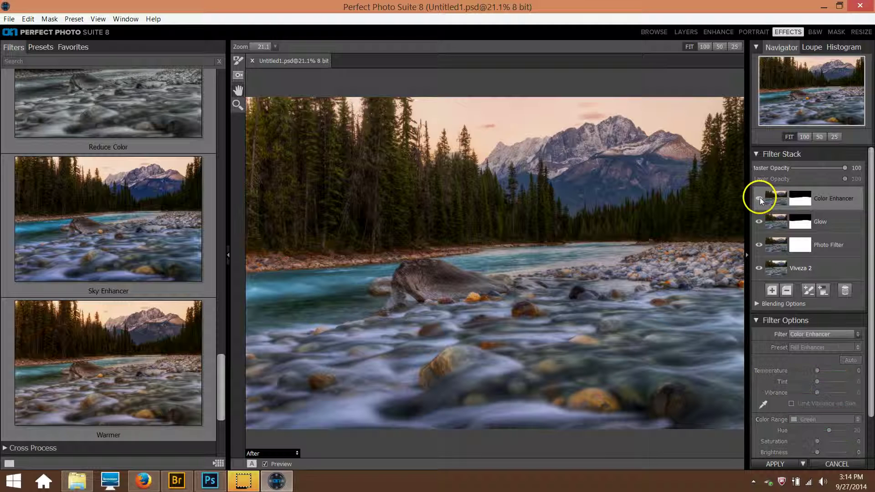
pyautogui.click(759, 197)
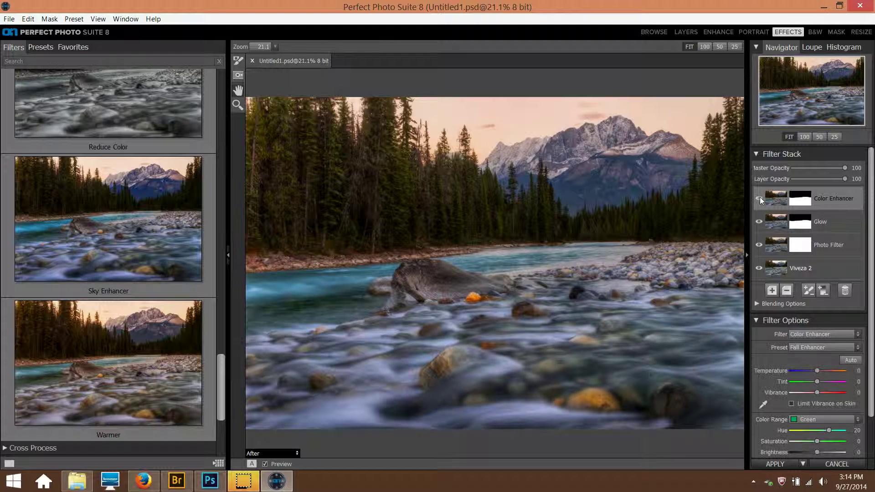
pyautogui.click(49, 19)
pyautogui.click(61, 32)
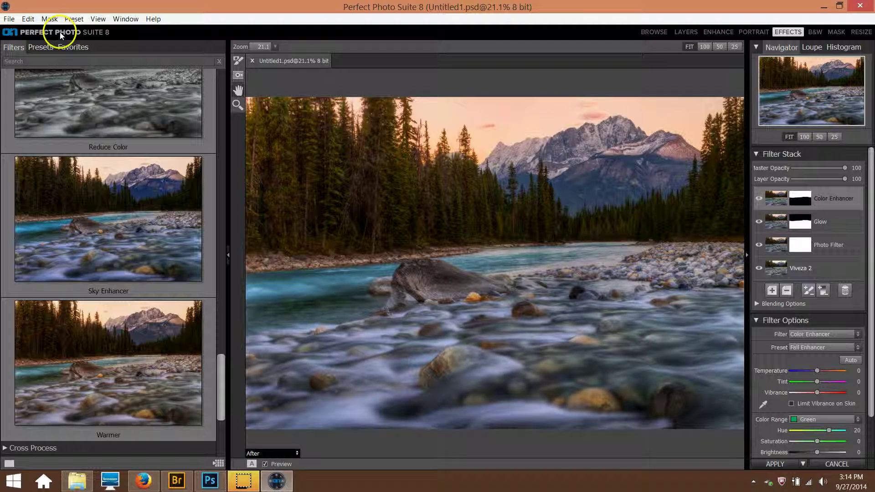
pyautogui.click(759, 197)
pyautogui.click(759, 198)
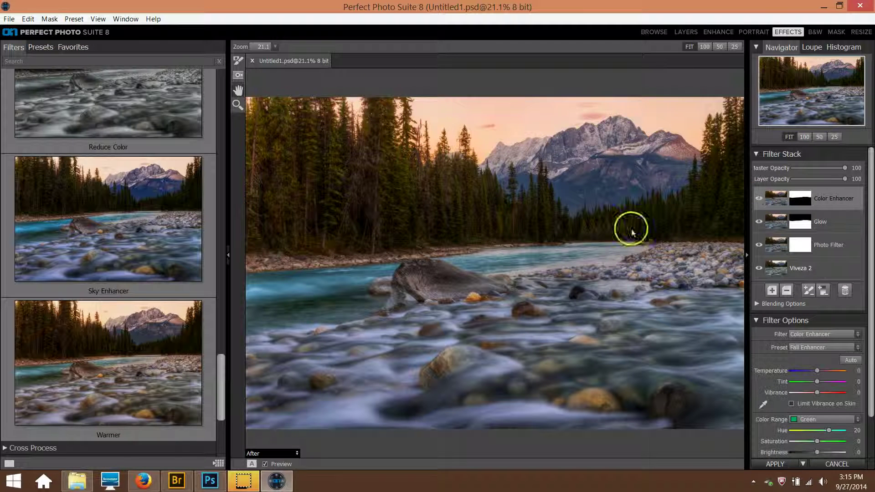
# - Display the Color Enhancer mask in the Mask-Red view, then return the preview to After
pyautogui.click(297, 451)
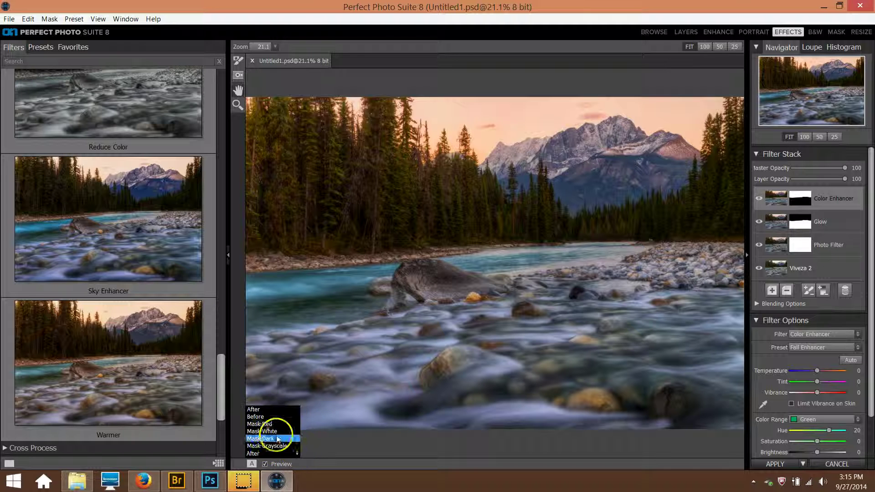
pyautogui.click(272, 426)
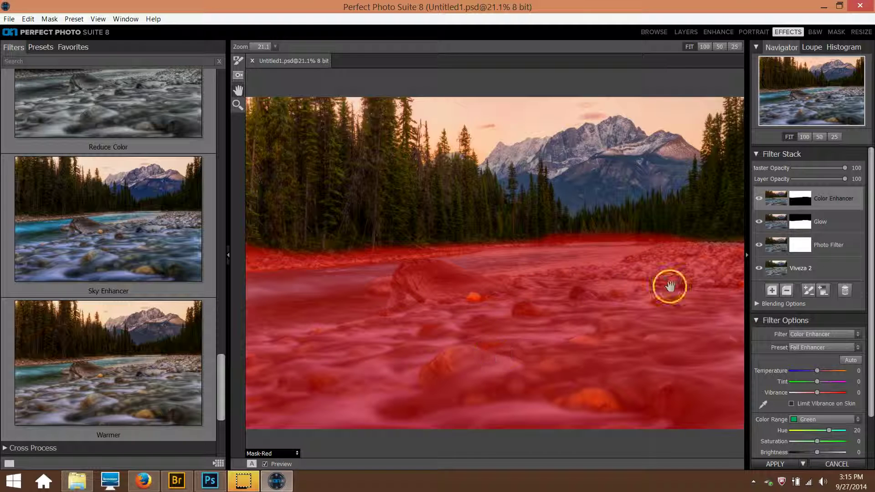
pyautogui.click(274, 451)
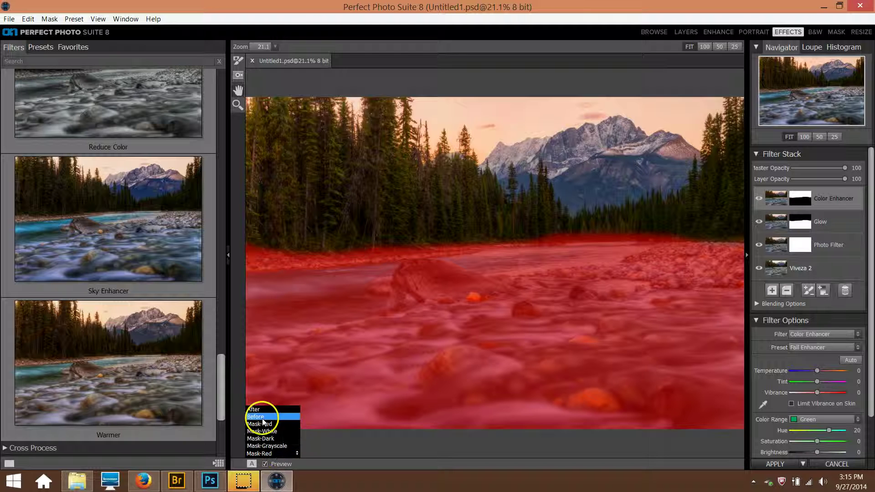
pyautogui.click(262, 410)
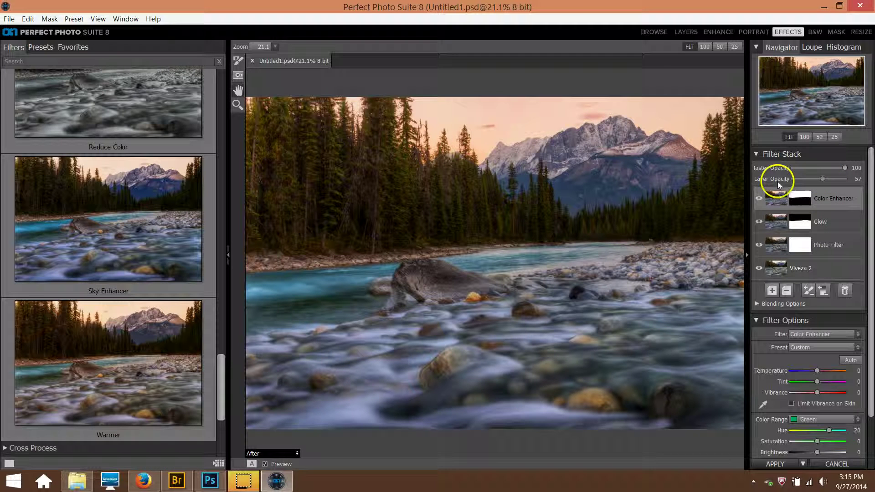
# - Lower the Color Enhancer layer's opacity to 57 and toggle its visibility repeatedly to judge the effect
pyautogui.click(761, 198)
pyautogui.click(761, 199)
pyautogui.click(761, 198)
pyautogui.click(761, 198)
pyautogui.click(761, 198)
pyautogui.click(761, 198)
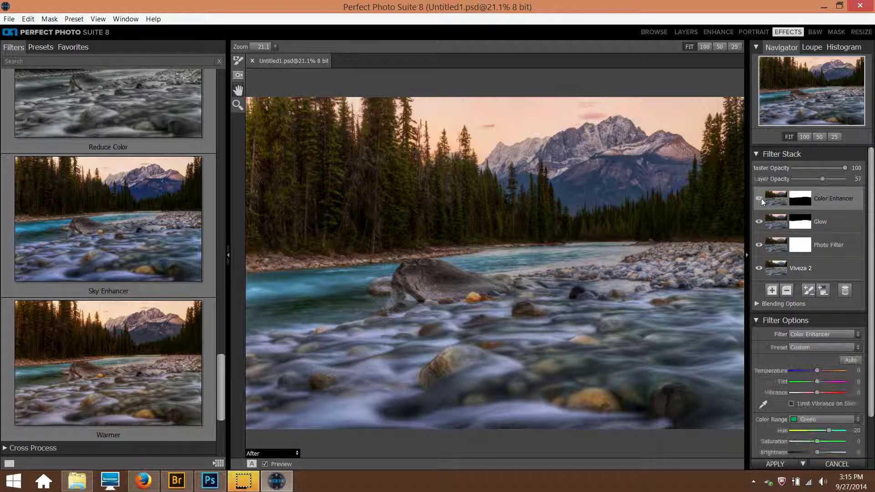
# - Add a new empty layer to the filter stack, collapse the Color Enhancer presets and expand the Vignette presets
pyautogui.click(772, 290)
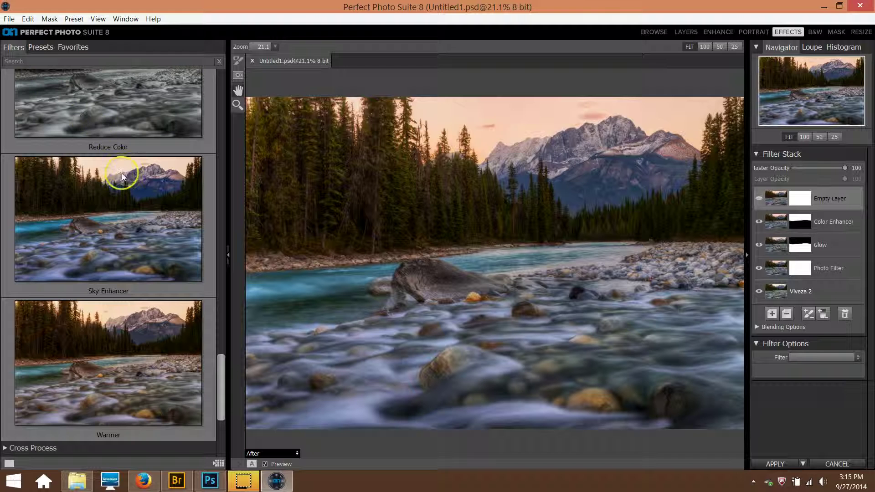
pyautogui.scroll(3, 121, 173)
pyautogui.scroll(5, 123, 177)
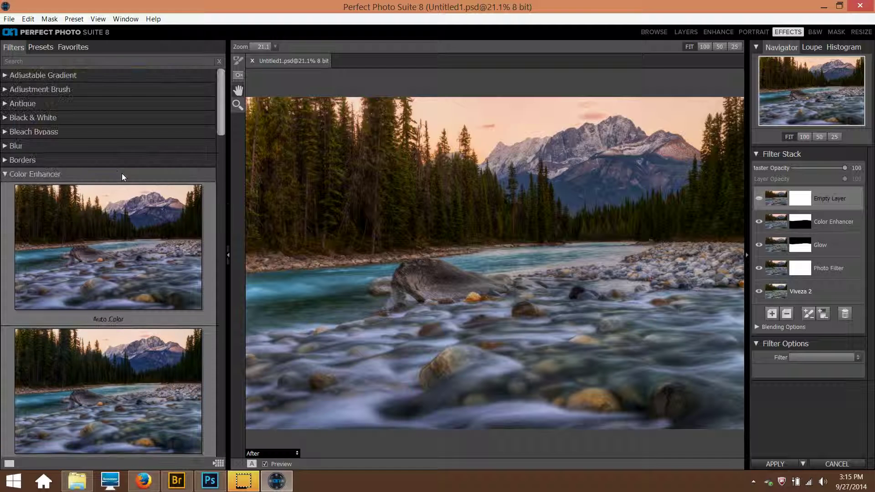
pyautogui.click(8, 175)
pyautogui.click(9, 175)
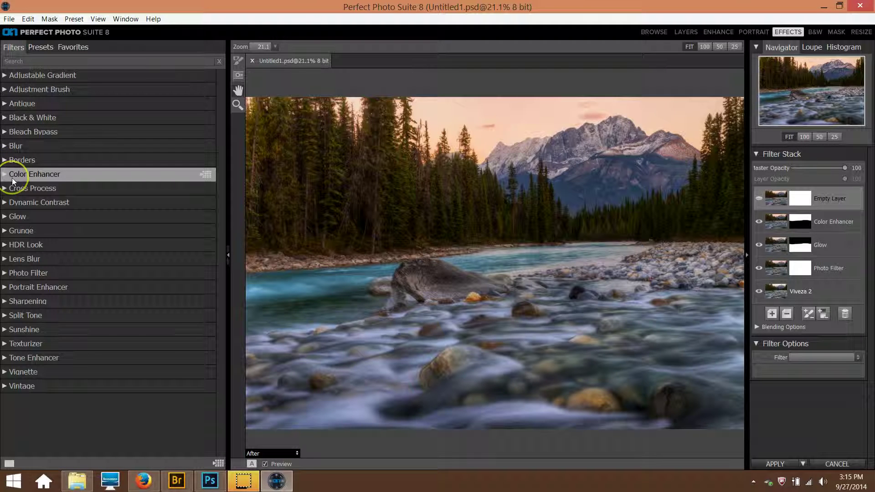
pyautogui.click(7, 372)
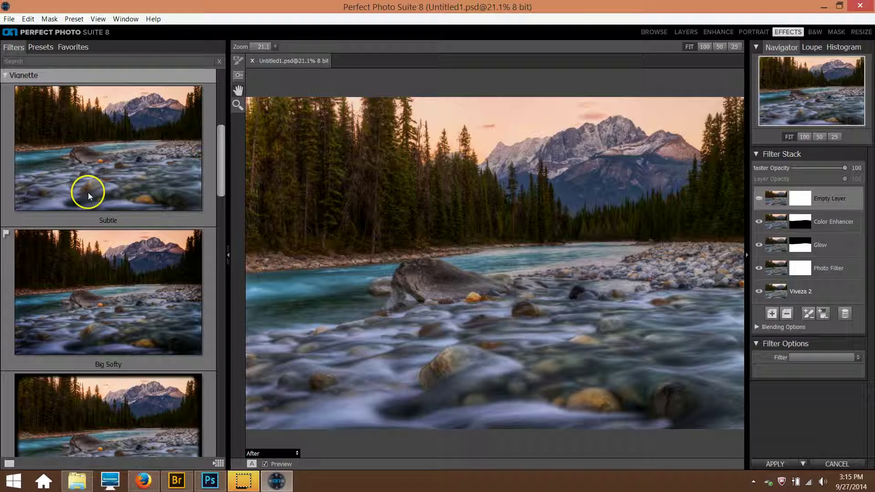
# - Compare the Subtle and Big Softy vignette presets on the new empty layer and settle on Subtle
pyautogui.click(98, 179)
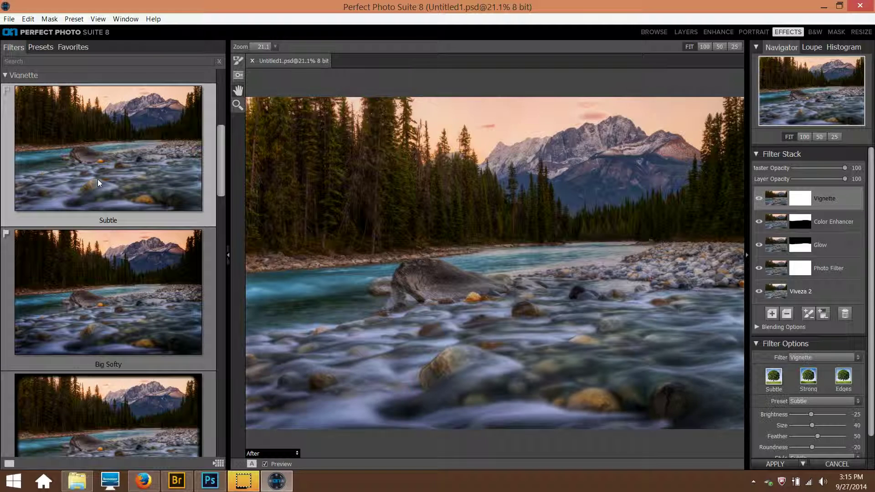
pyautogui.click(152, 308)
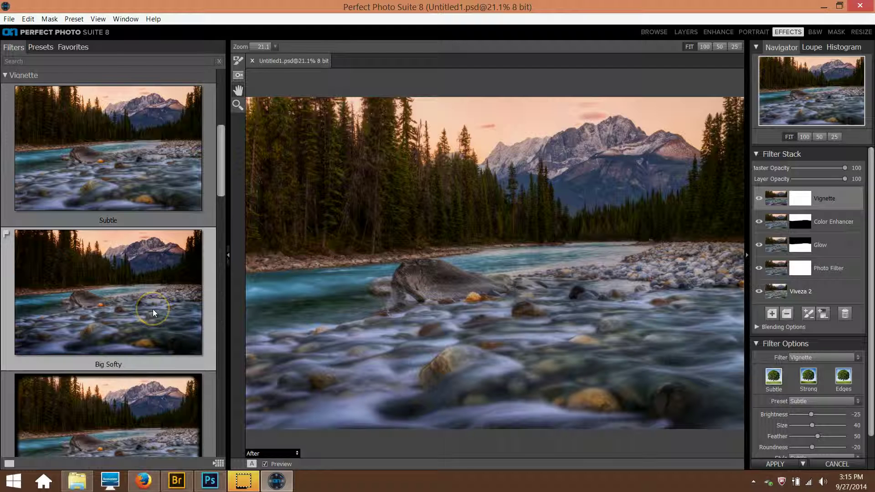
pyautogui.click(77, 153)
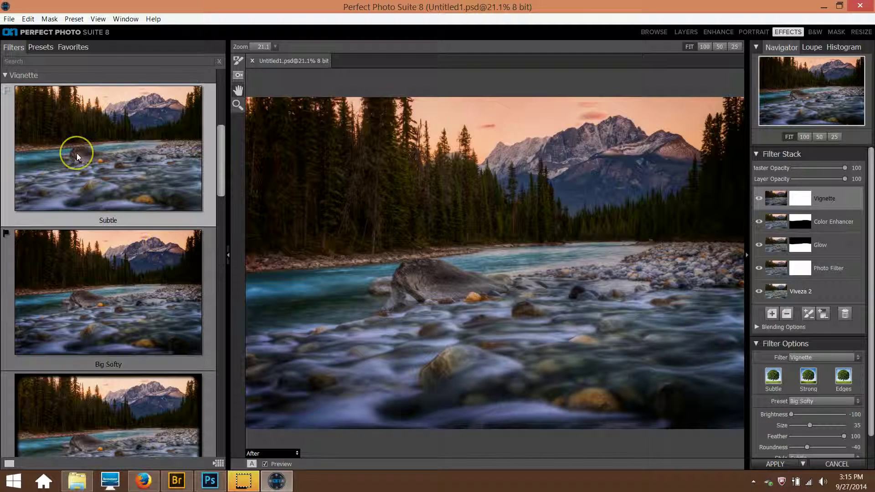
# - Toggle the Vignette layer's visibility to compare the photo with and without the Subtle vignette
pyautogui.click(668, 187)
pyautogui.click(782, 197)
pyautogui.click(754, 199)
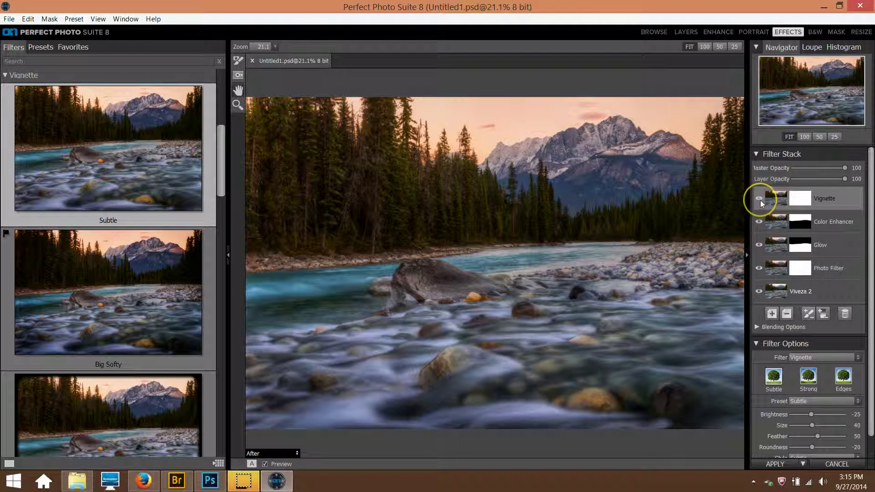
pyautogui.click(760, 201)
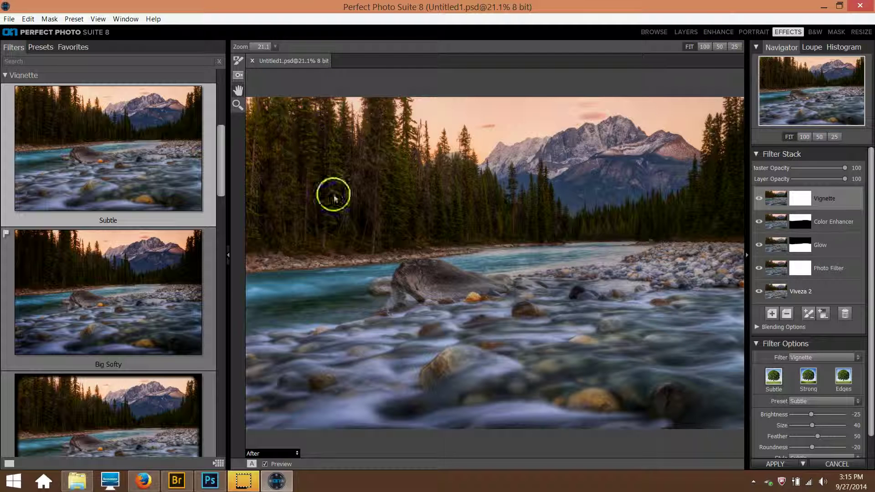
# - Set the brightness of the Vignette filter to -45
pyautogui.click(759, 198)
pyautogui.click(759, 198)
pyautogui.scroll(-1, 804, 269)
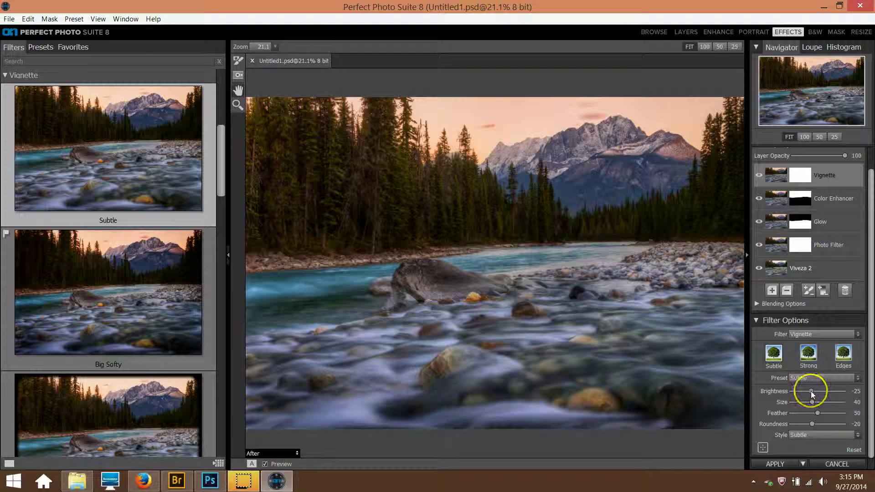
pyautogui.moveTo(808, 391); pyautogui.dragTo(804, 392)
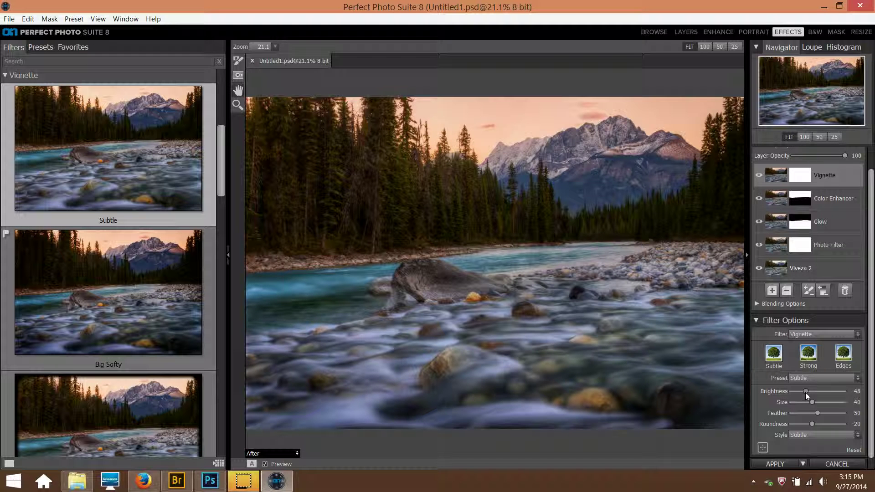
pyautogui.moveTo(804, 392); pyautogui.dragTo(806, 393)
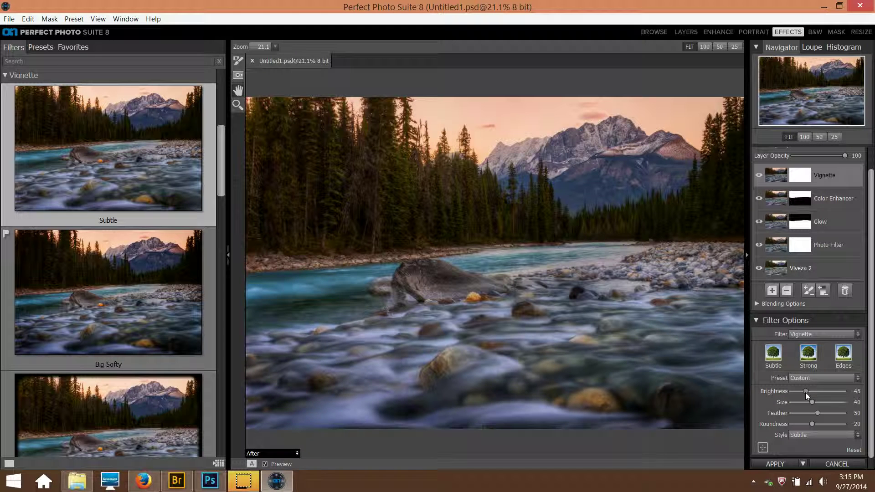
# - Toggle the Vignette layer's visibility repeatedly to judge the darker edges against the unvignetted photo
pyautogui.click(759, 175)
pyautogui.click(759, 175)
pyautogui.click(759, 175)
pyautogui.click(759, 175)
pyautogui.click(759, 175)
pyautogui.click(759, 175)
pyautogui.click(759, 175)
pyautogui.click(759, 175)
# - Apply the complete filter stack and return to the layered document in Photoshop
pyautogui.click(796, 482)
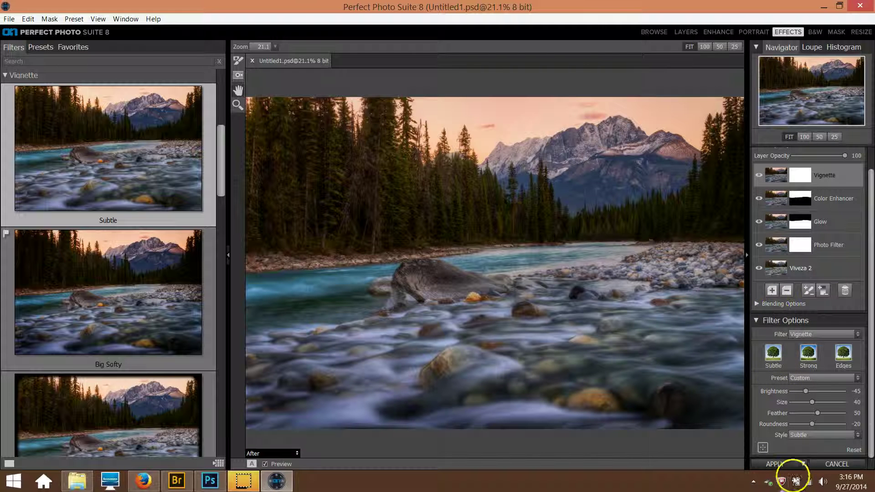
pyautogui.click(771, 464)
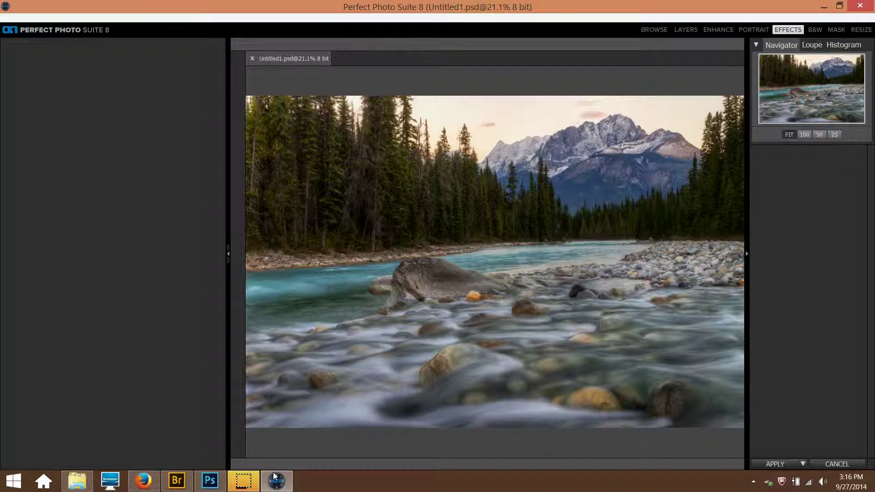
pyautogui.click(572, 335)
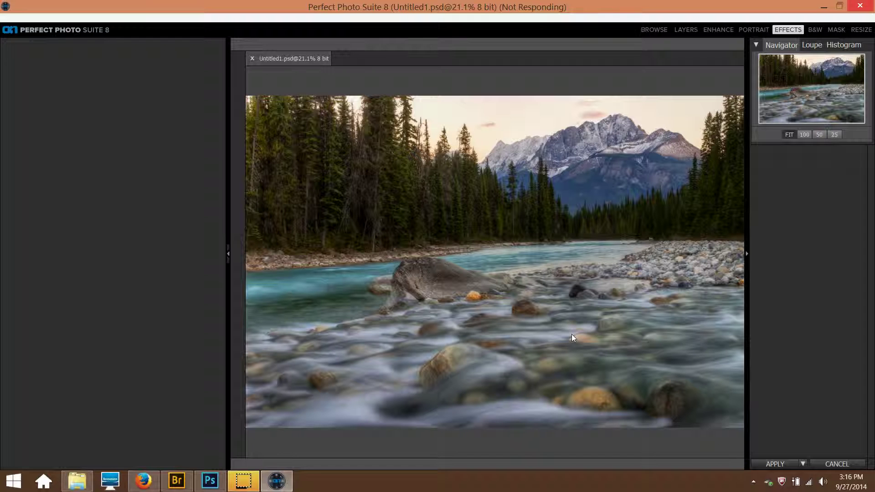
pyautogui.click(569, 317)
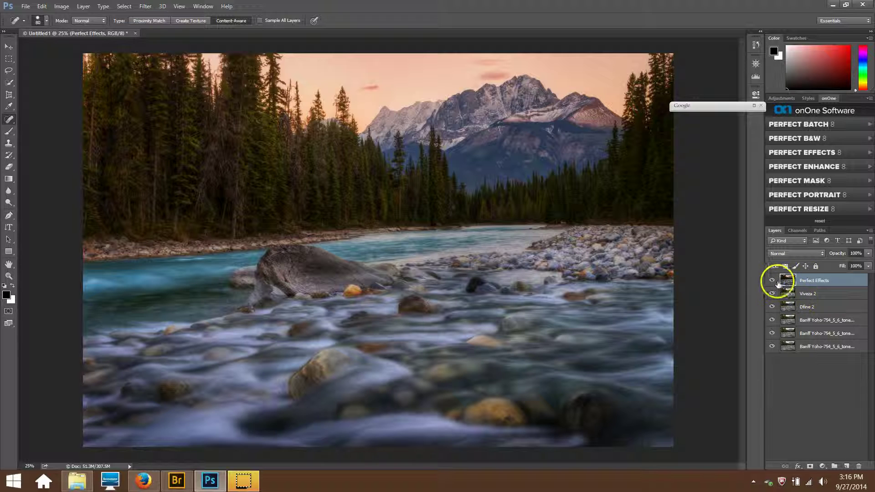
# - Toggle the Perfect Effects layer's visibility repeatedly to compare the photo before and after the effects
pyautogui.click(772, 280)
pyautogui.click(771, 280)
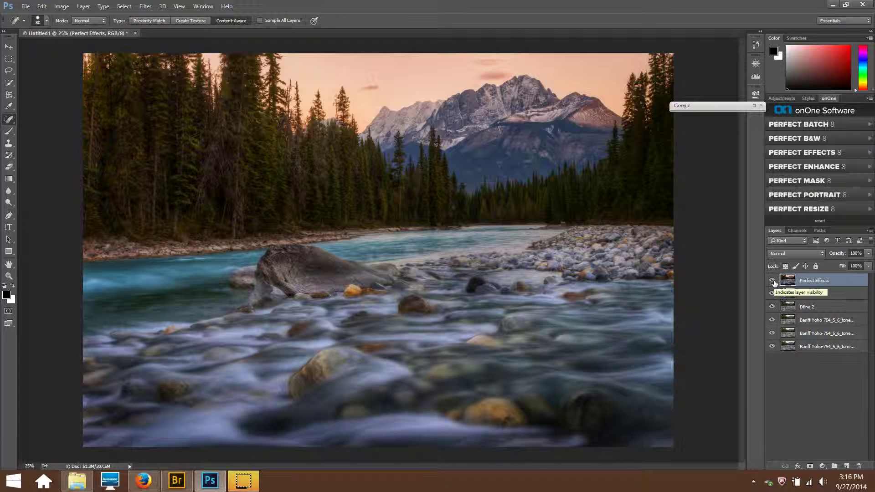
pyautogui.click(772, 281)
pyautogui.moveTo(776, 284)
pyautogui.mouseDown()
pyautogui.moveTo(803, 293)
pyautogui.moveTo(773, 282)
pyautogui.mouseUp()
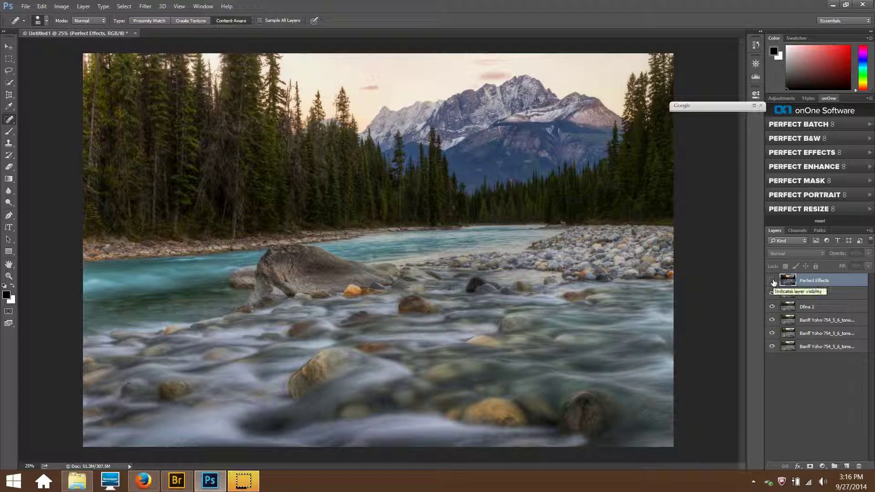
pyautogui.click(773, 281)
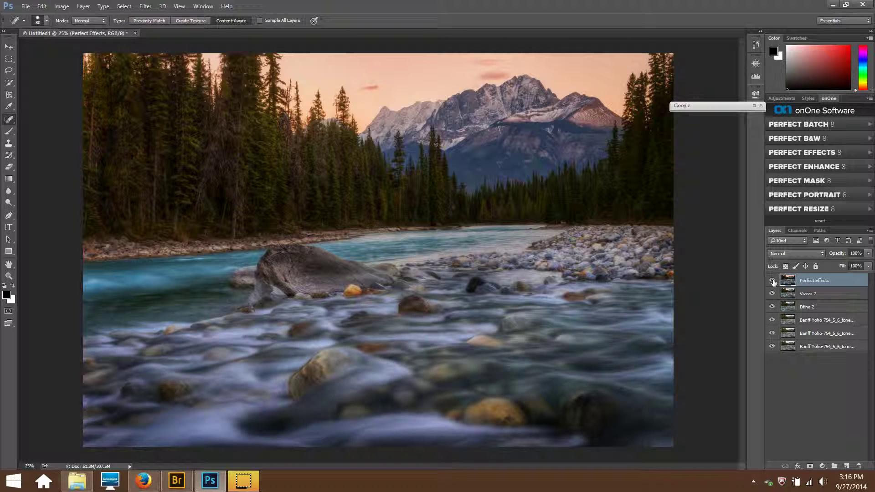
pyautogui.click(773, 281)
pyautogui.click(772, 281)
pyautogui.click(772, 281)
pyautogui.click(772, 281)
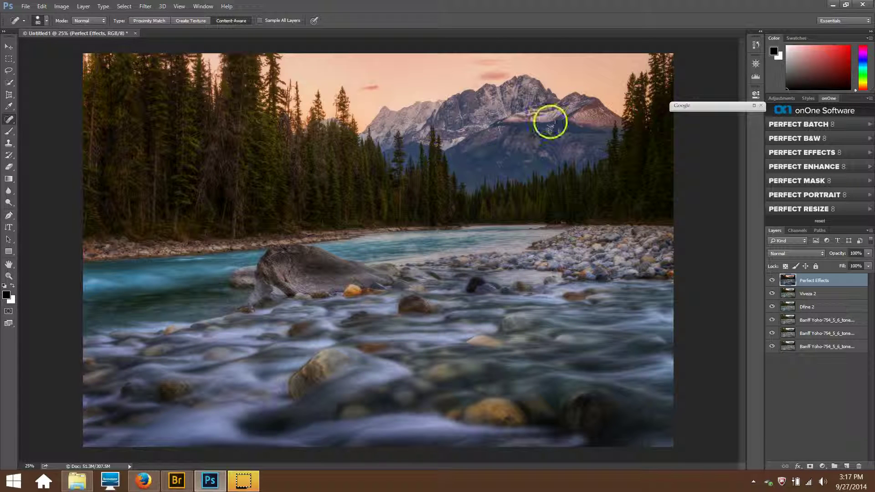
pyautogui.click(772, 281)
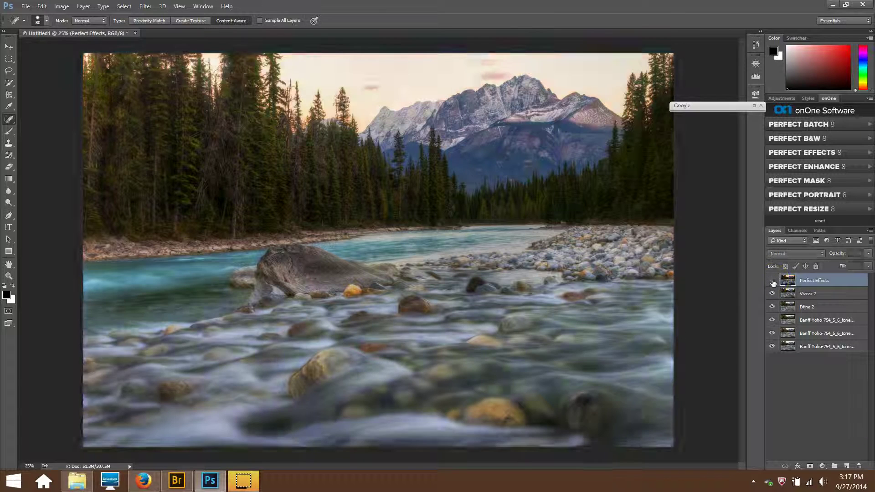
pyautogui.click(772, 281)
pyautogui.click(772, 281)
pyautogui.click(772, 281)
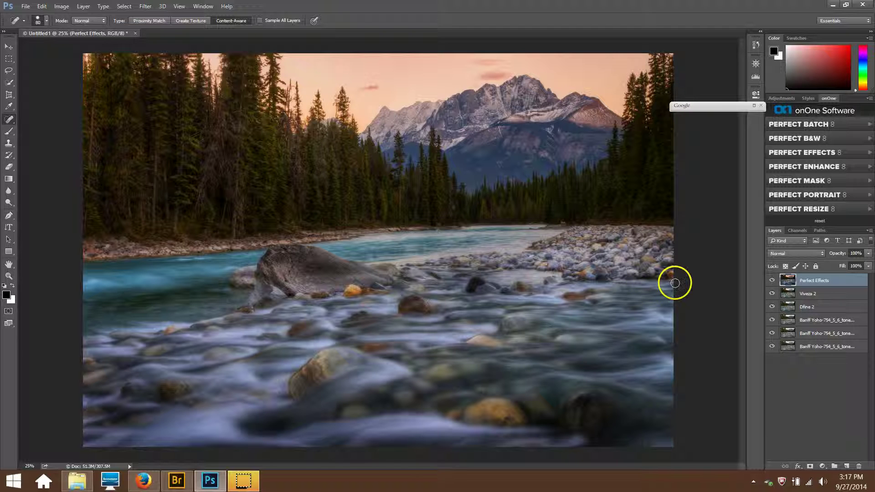
# - Add a mask to the Perfect Effects layer and brush black over the sky and mountain, using size 700 at 14% opacity
pyautogui.click(809, 466)
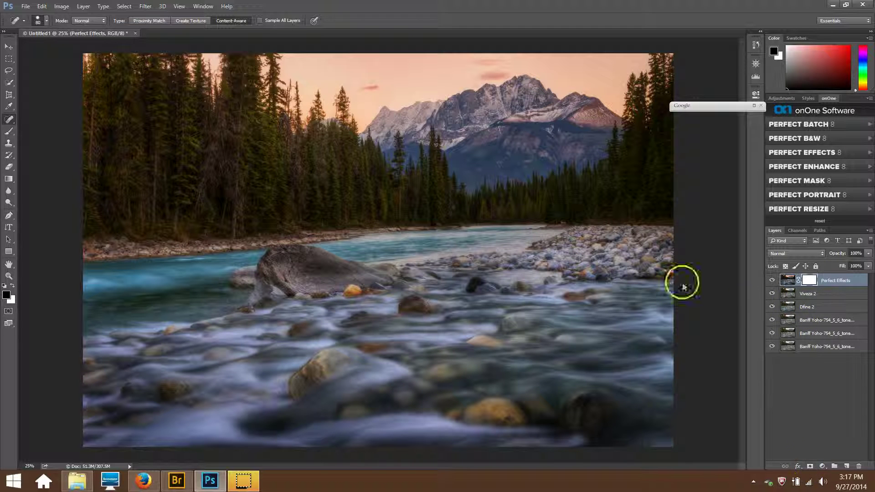
pyautogui.click(9, 131)
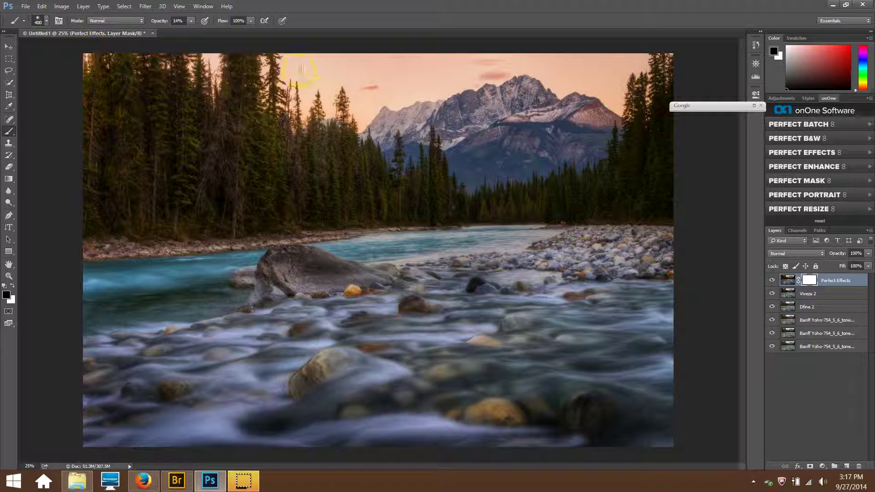
pyautogui.press(']')
pyautogui.press(']')
pyautogui.press(']')
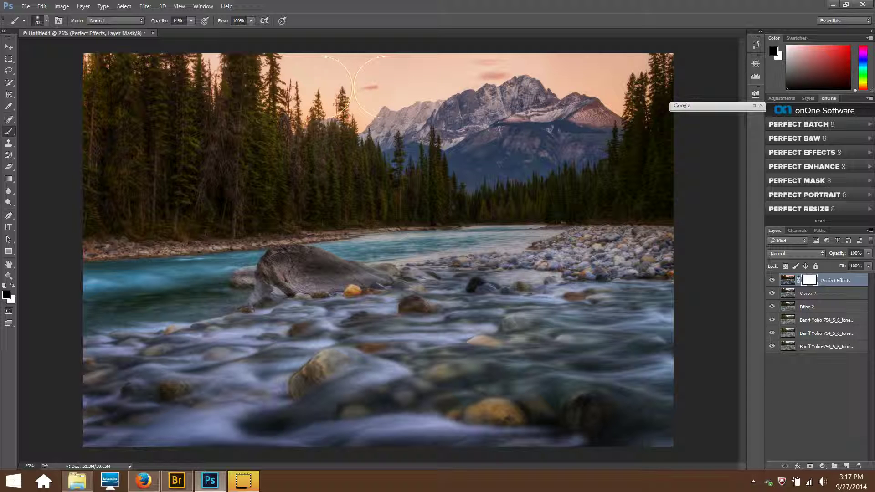
pyautogui.moveTo(524, 86); pyautogui.dragTo(532, 92)
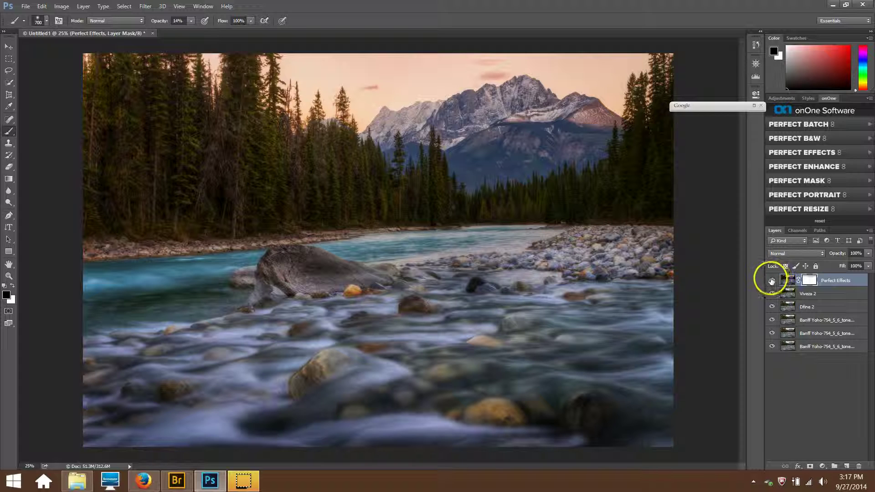
# - Compare the masked Perfect Effects layer on and off, and brush its mask further across the sky beside the mountain
pyautogui.click(773, 281)
pyautogui.click(774, 281)
pyautogui.moveTo(434, 86); pyautogui.dragTo(360, 75)
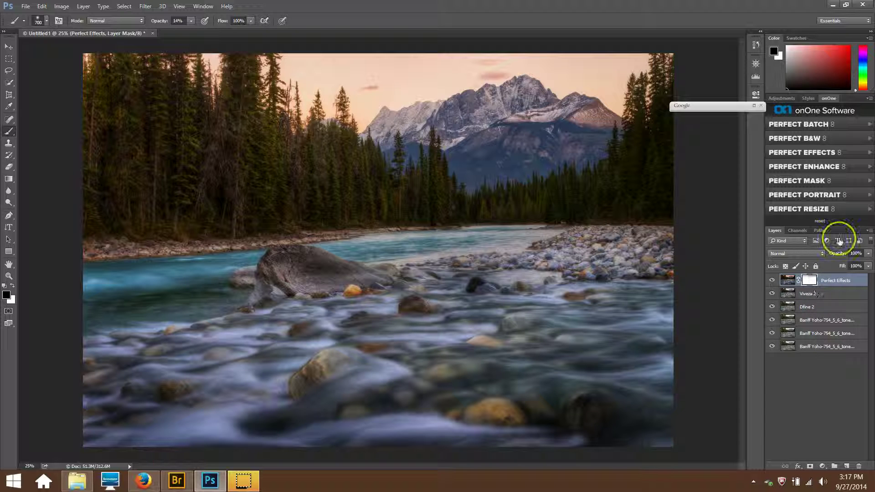
# - Stamp all visible layers into a new top layer and open it in the Sharpener Pro 3 Output Sharpener
pyautogui.hotkey('ctrl', 'shift', 'alt', 'e')
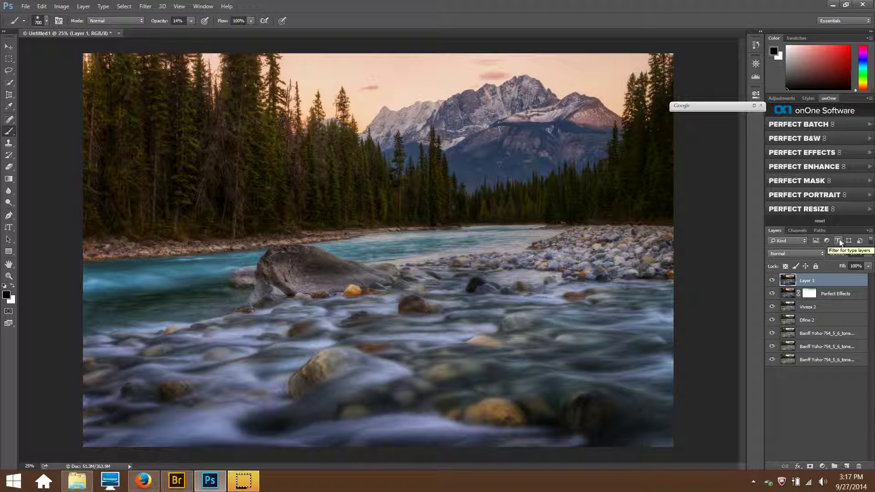
pyautogui.click(756, 94)
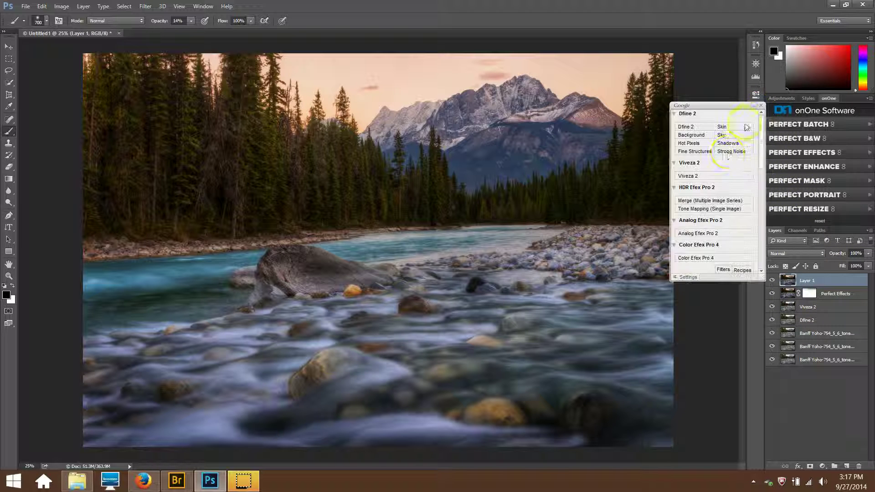
pyautogui.moveTo(763, 136); pyautogui.dragTo(765, 190)
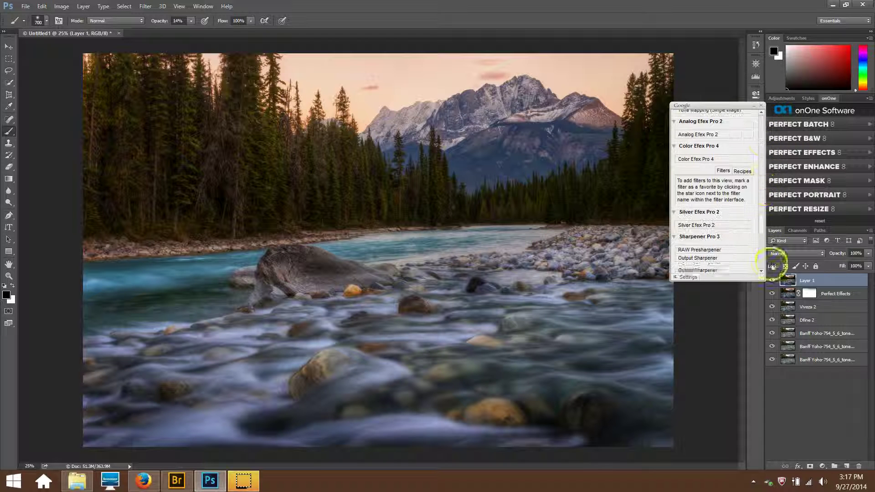
pyautogui.click(704, 258)
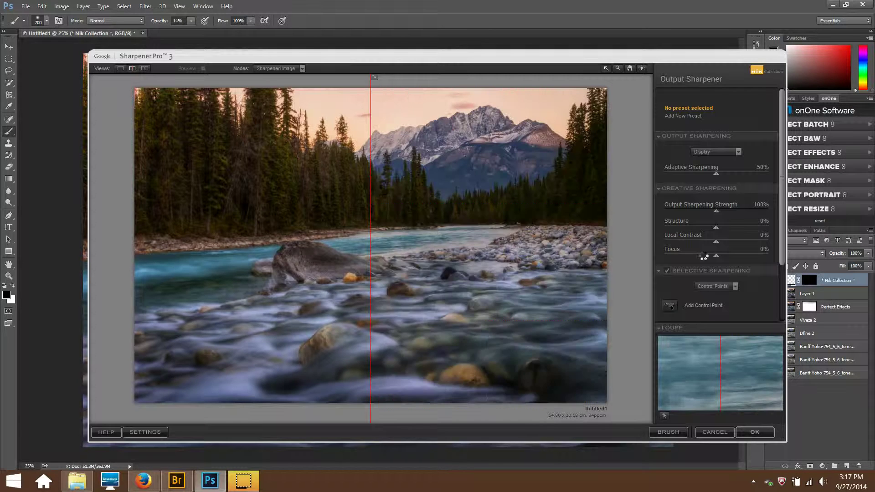
# - Inspect the water, mountain and trees in the loupe, and apply the Display output sharpening at 50% adaptive sharpening
pyautogui.click(616, 192)
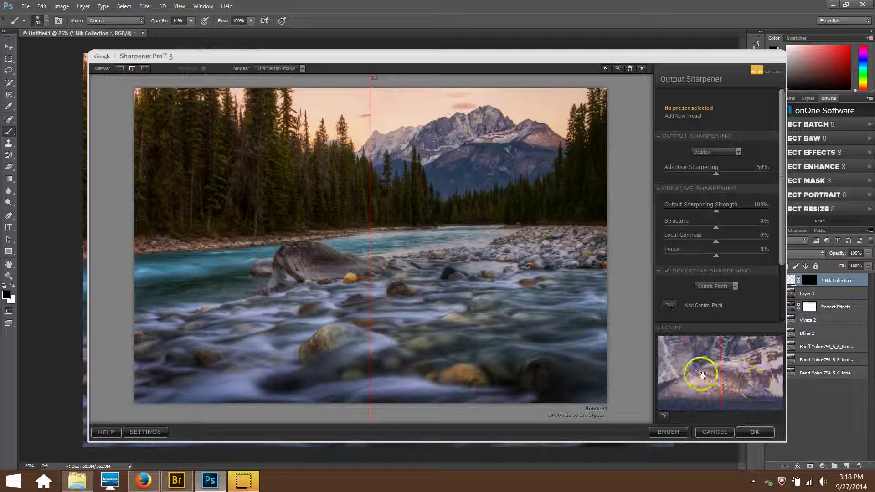
pyautogui.moveTo(717, 375); pyautogui.dragTo(721, 360)
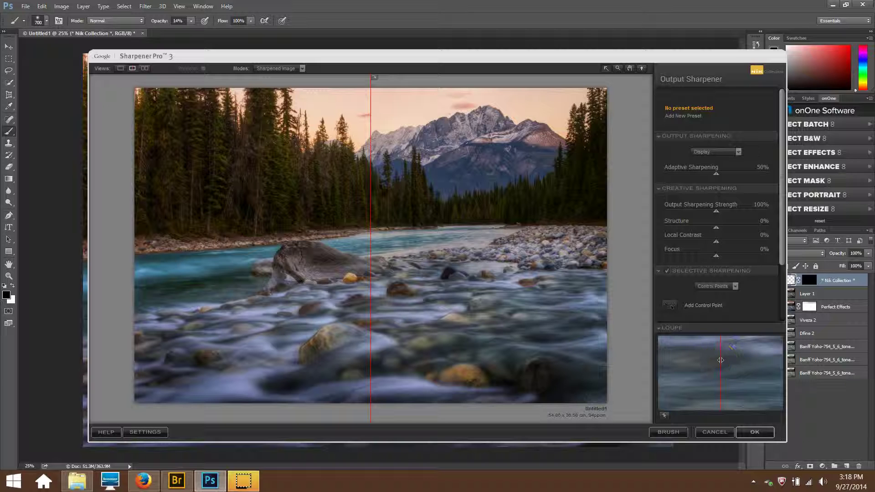
pyautogui.moveTo(611, 297); pyautogui.dragTo(483, 115)
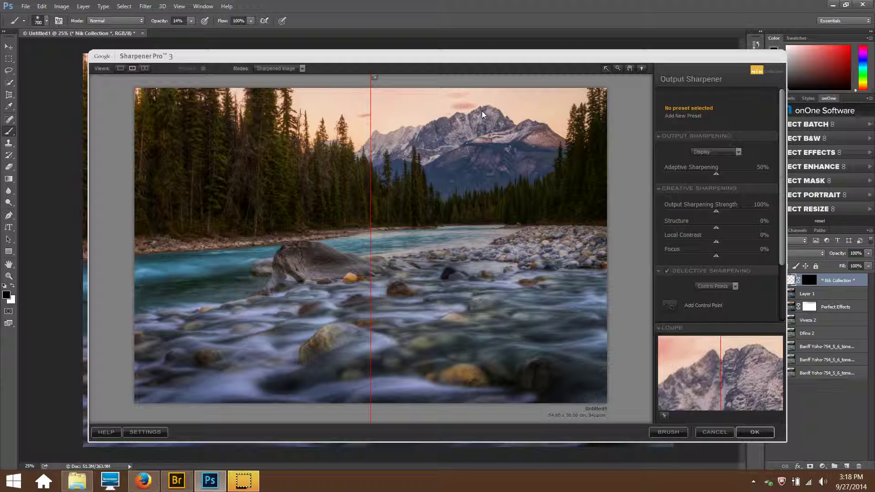
pyautogui.click(484, 114)
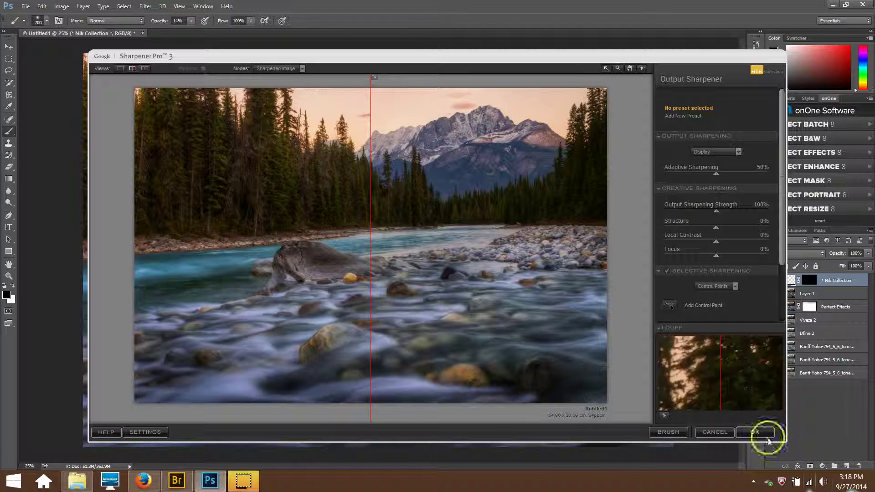
pyautogui.click(756, 432)
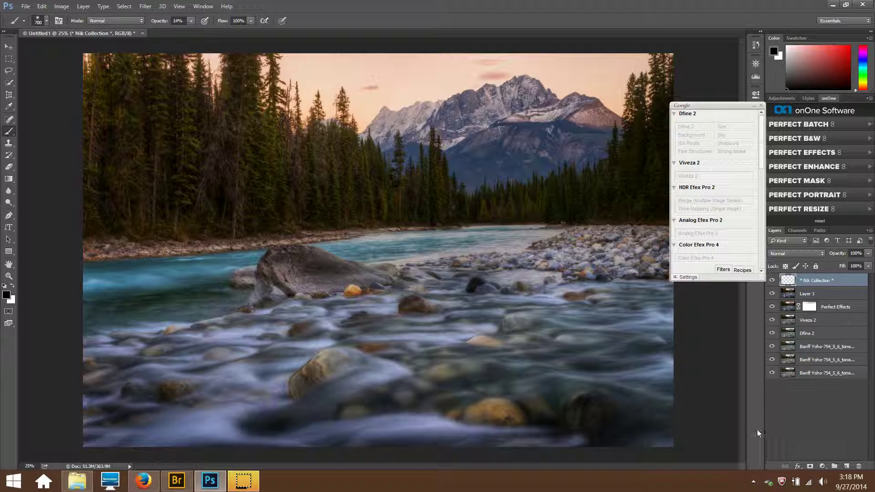
# - Add a mask to the Sharpener Pro 3 layer and paint out the river and foreground with a 70% opacity black brush
pyautogui.click(809, 466)
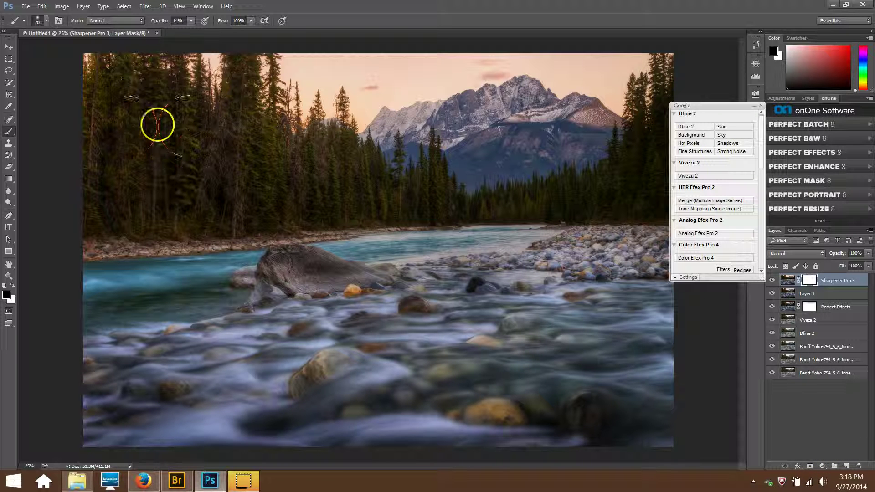
pyautogui.moveTo(157, 22); pyautogui.dragTo(159, 24)
pyautogui.write('50')
pyautogui.press('Return')
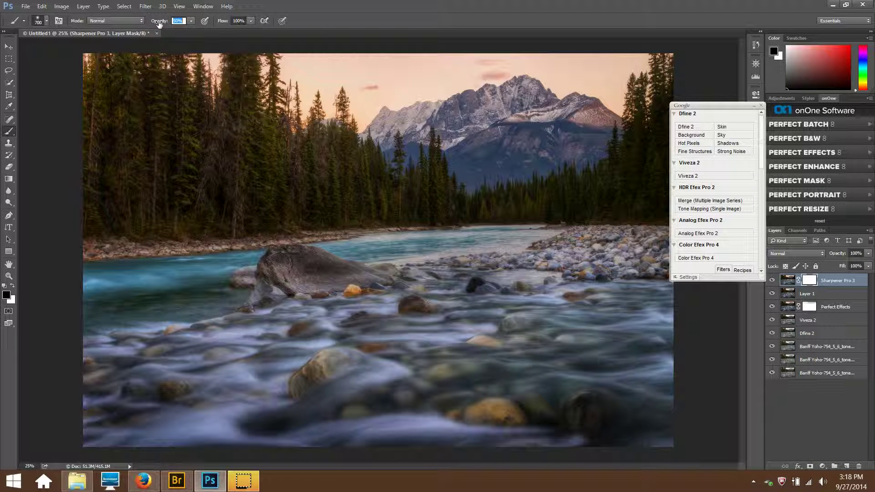
pyautogui.press('7')
pyautogui.click(352, 291)
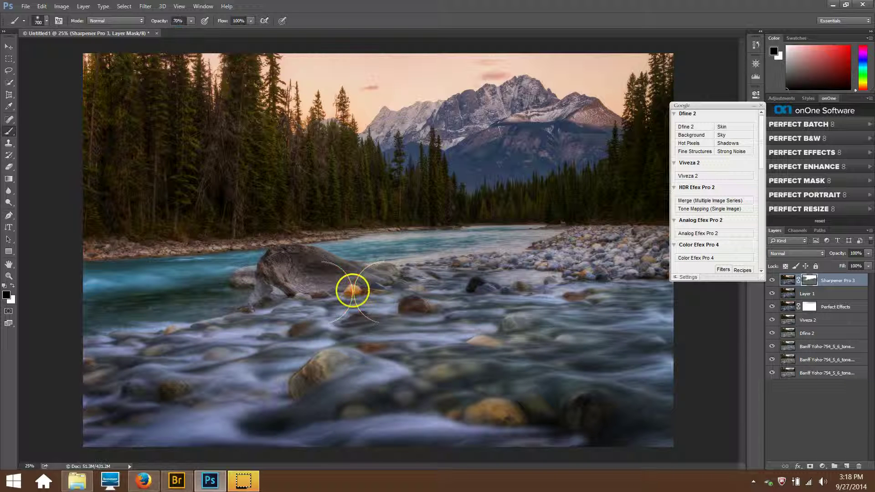
# - Display the sharpening mask as a red overlay and paint over the remaining trees, sky and missed water around the mountain
pyautogui.press('\\')
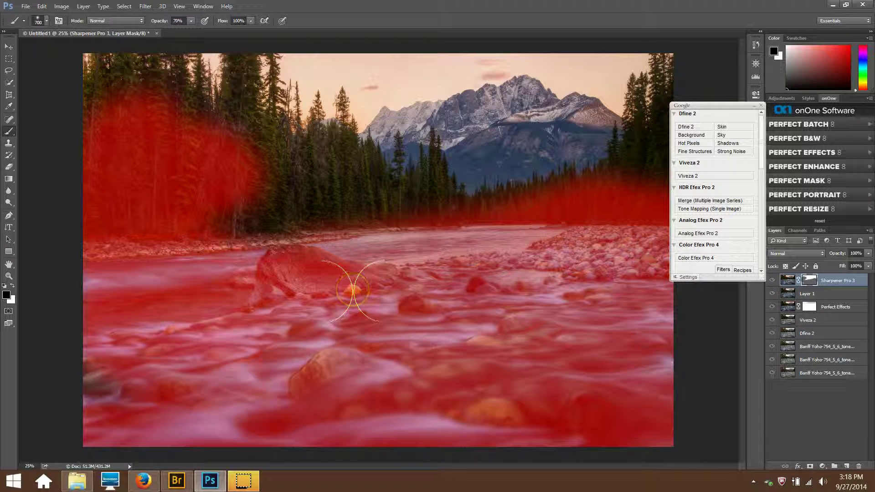
pyautogui.moveTo(656, 191)
pyautogui.mouseDown()
pyautogui.moveTo(410, 200)
pyautogui.moveTo(273, 191)
pyautogui.moveTo(140, 137)
pyautogui.moveTo(160, 102)
pyautogui.moveTo(230, 121)
pyautogui.moveTo(246, 112)
pyautogui.moveTo(74, 59)
pyautogui.moveTo(171, 113)
pyautogui.mouseUp()
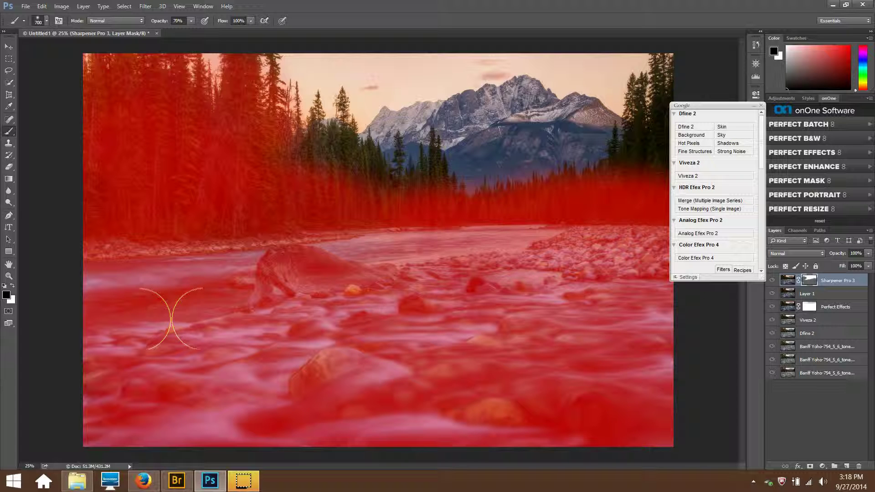
pyautogui.moveTo(171, 319)
pyautogui.mouseDown()
pyautogui.moveTo(353, 75)
pyautogui.moveTo(487, 45)
pyautogui.moveTo(596, 47)
pyautogui.moveTo(634, 59)
pyautogui.moveTo(651, 99)
pyautogui.moveTo(655, 82)
pyautogui.moveTo(662, 102)
pyautogui.moveTo(666, 124)
pyautogui.moveTo(636, 195)
pyautogui.moveTo(654, 175)
pyautogui.moveTo(558, 202)
pyautogui.moveTo(444, 215)
pyautogui.moveTo(347, 180)
pyautogui.moveTo(289, 147)
pyautogui.moveTo(304, 179)
pyautogui.moveTo(169, 177)
pyautogui.moveTo(300, 267)
pyautogui.moveTo(278, 350)
pyautogui.moveTo(370, 433)
pyautogui.moveTo(497, 397)
pyautogui.moveTo(470, 290)
pyautogui.moveTo(533, 261)
pyautogui.moveTo(403, 243)
pyautogui.moveTo(342, 303)
pyautogui.moveTo(454, 377)
pyautogui.moveTo(485, 413)
pyautogui.moveTo(697, 431)
pyautogui.moveTo(732, 88)
pyautogui.moveTo(601, 275)
pyautogui.moveTo(401, 418)
pyautogui.moveTo(319, 382)
pyautogui.mouseUp()
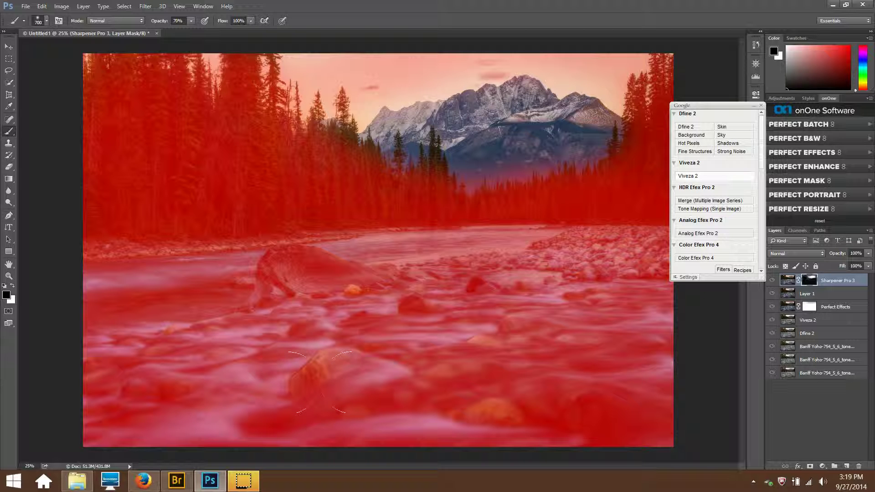
# - Collapse the Google plug-in list, hide the mask overlay and stamp all visible layers into a new top layer
pyautogui.click(750, 105)
pyautogui.press('\\')
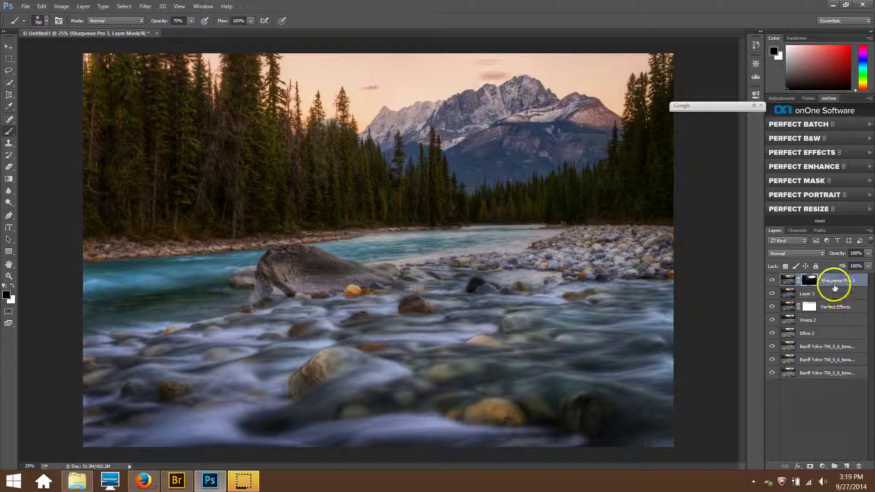
pyautogui.hotkey('ctrl', 'shift', 'alt', 'e')
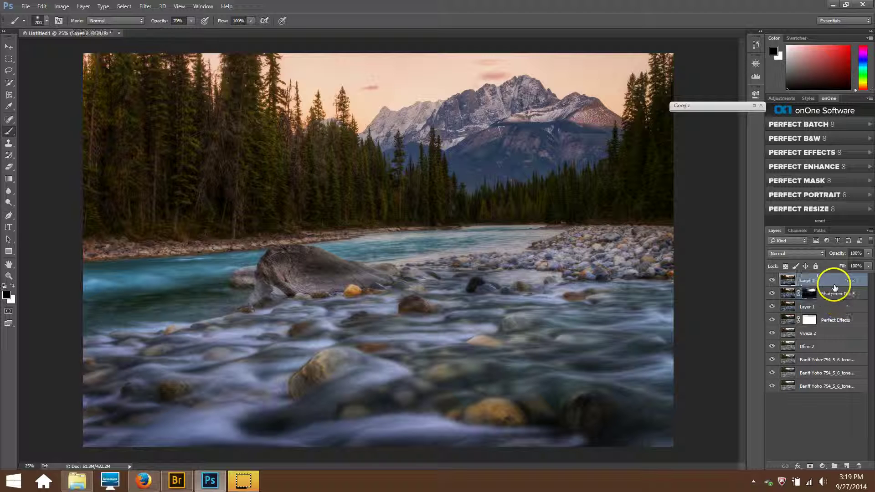
# - Duplicate the bottom tonemapped photo layer, move the copy directly beneath Layer 2, and select Layer 2
pyautogui.click(823, 386)
pyautogui.hotkey('ctrl', 'j')
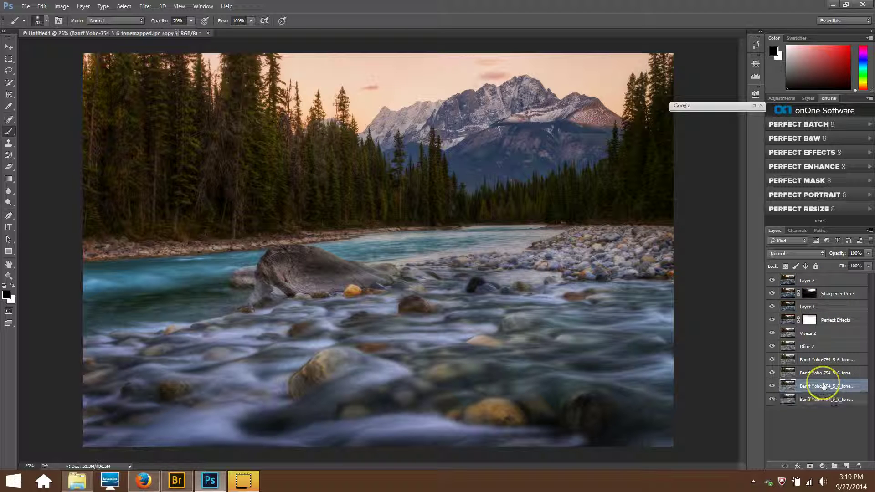
pyautogui.moveTo(824, 386); pyautogui.dragTo(816, 288)
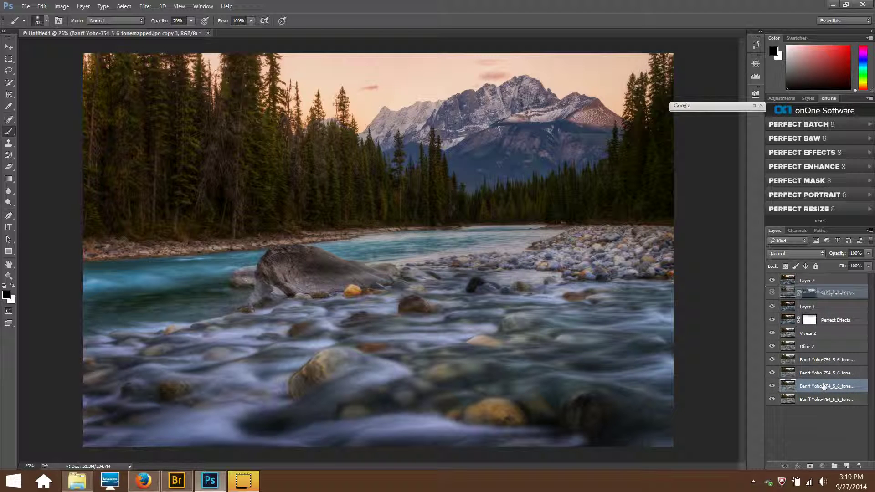
pyautogui.click(810, 281)
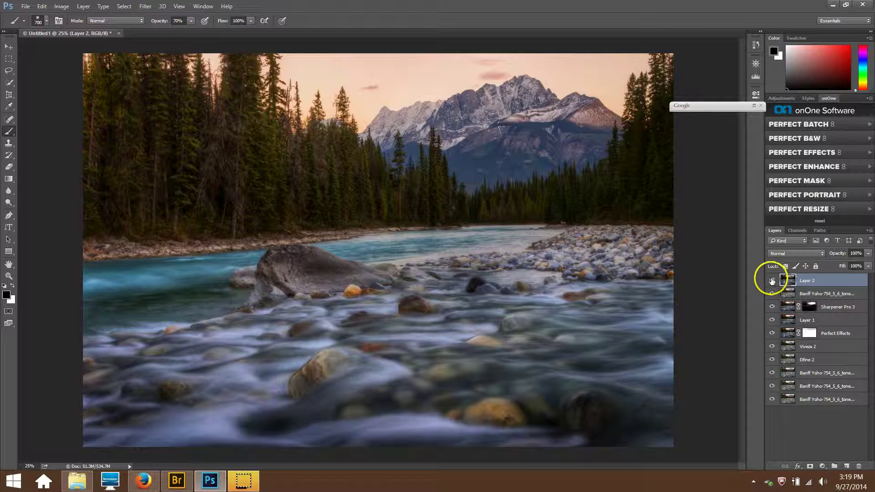
# - Toggle Layer 2's visibility repeatedly to compare the finished edit with the original tonemapped photo, leaving the layer shown
pyautogui.click(772, 281)
pyautogui.click(772, 280)
pyautogui.click(772, 280)
pyautogui.click(772, 281)
pyautogui.click(771, 281)
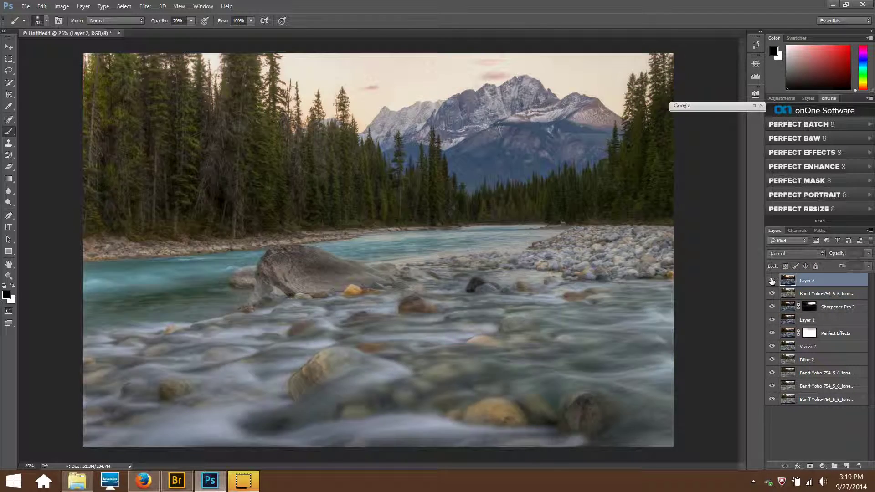
pyautogui.click(772, 280)
pyautogui.click(772, 280)
pyautogui.click(772, 280)
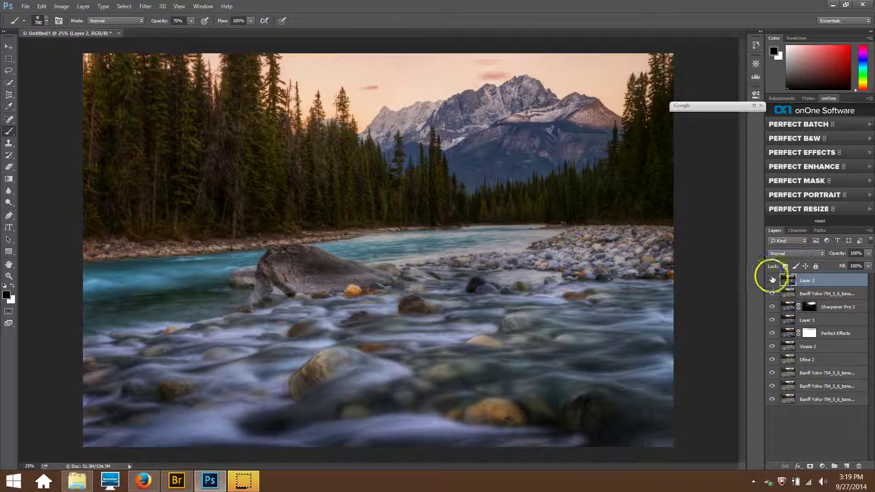
pyautogui.click(771, 280)
pyautogui.click(772, 280)
pyautogui.click(772, 281)
pyautogui.click(772, 280)
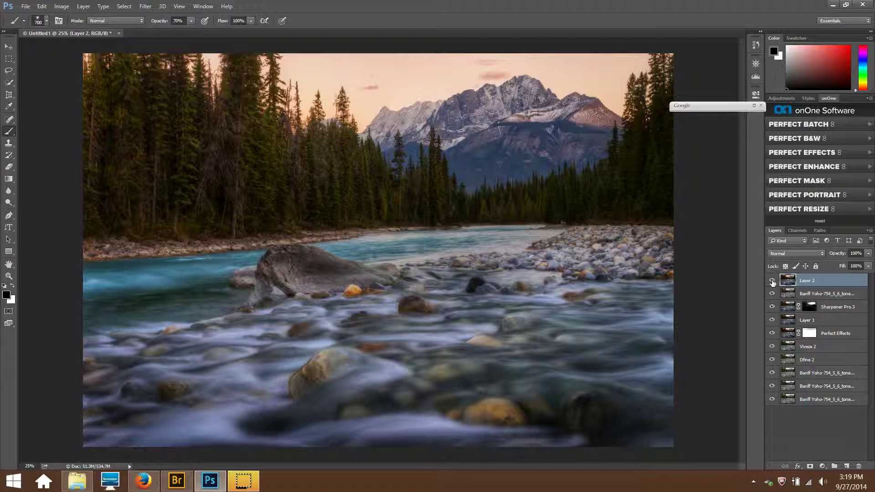